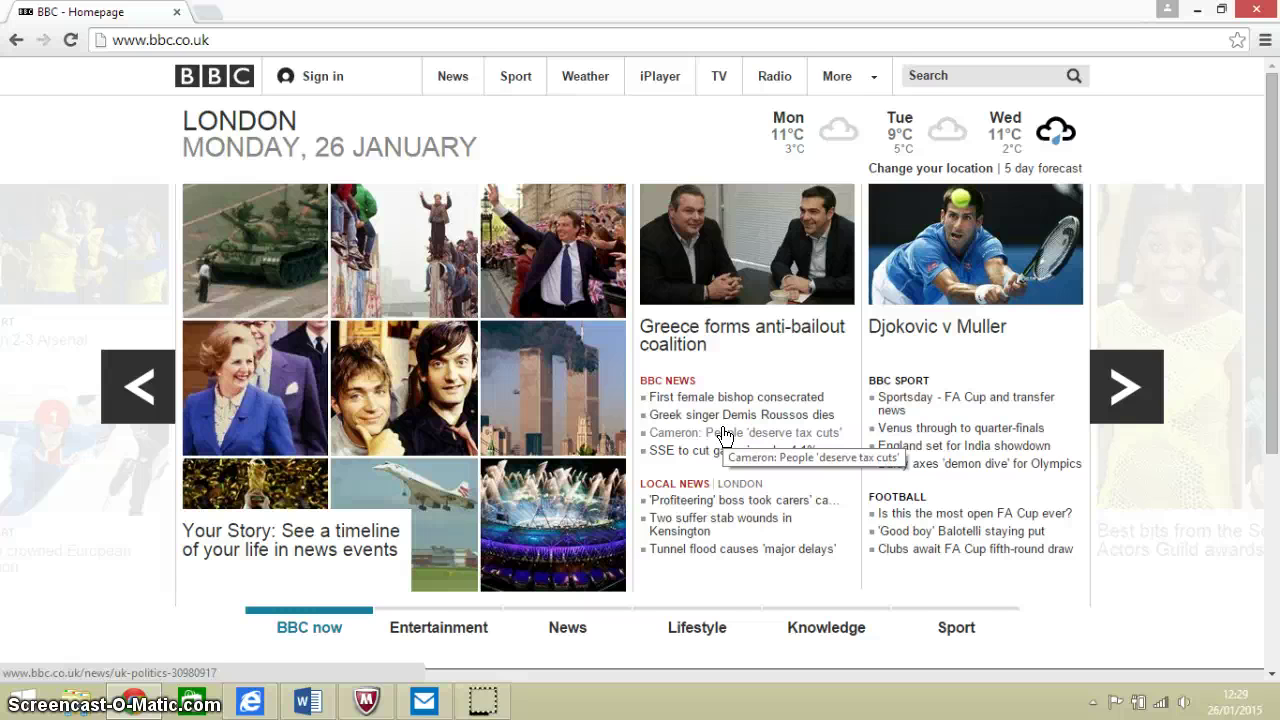
Open a second tab at chrome://conflicts using the 'chrome' address suggestions
key(ctrl+l)
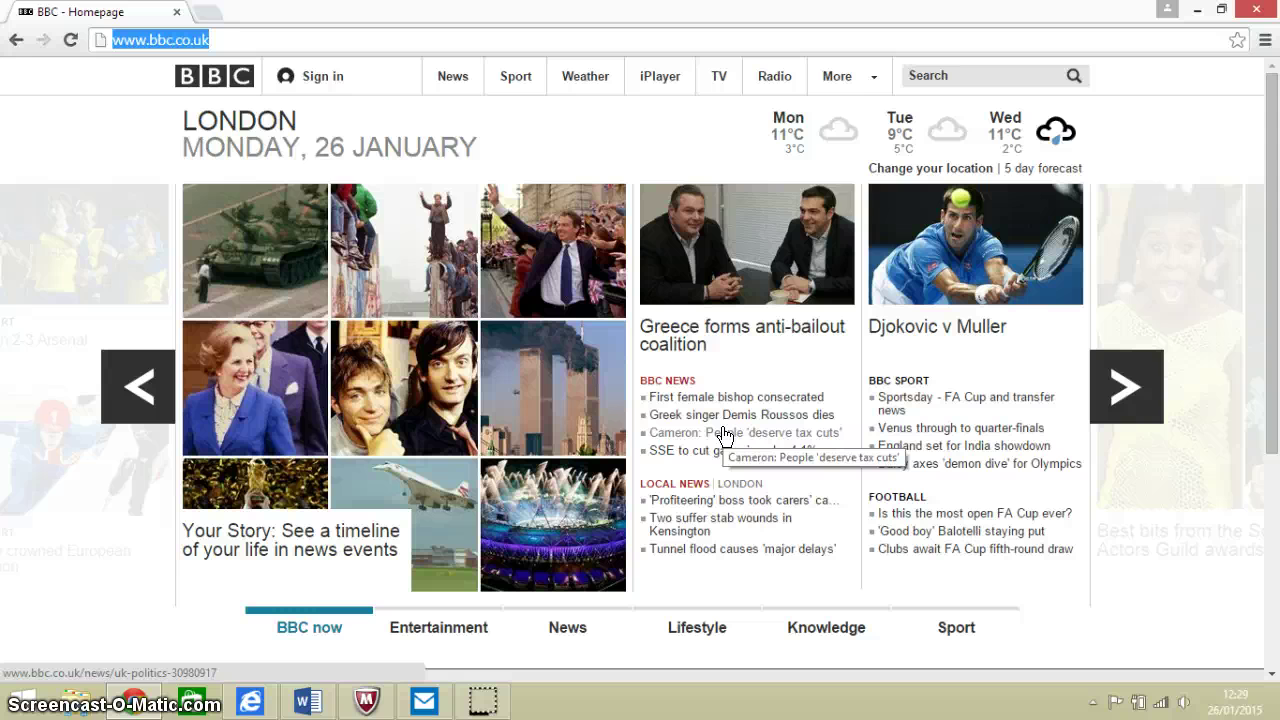
text(chrome)
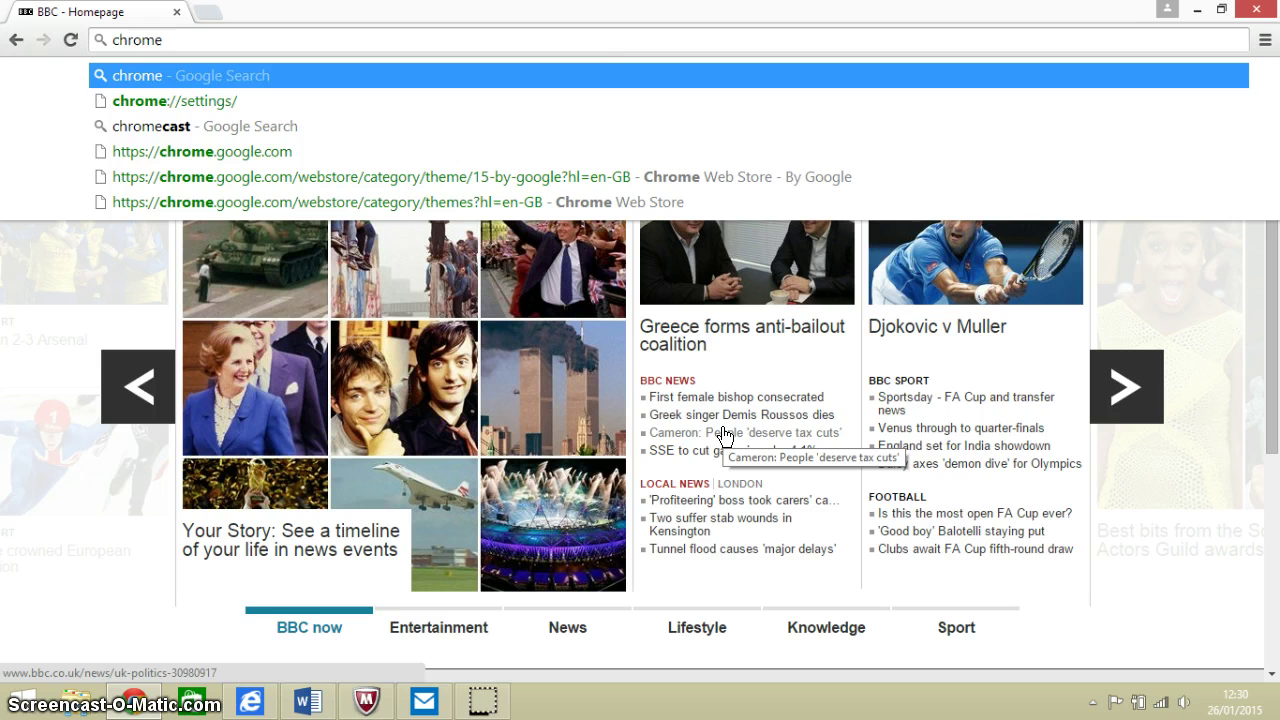
key(Down)
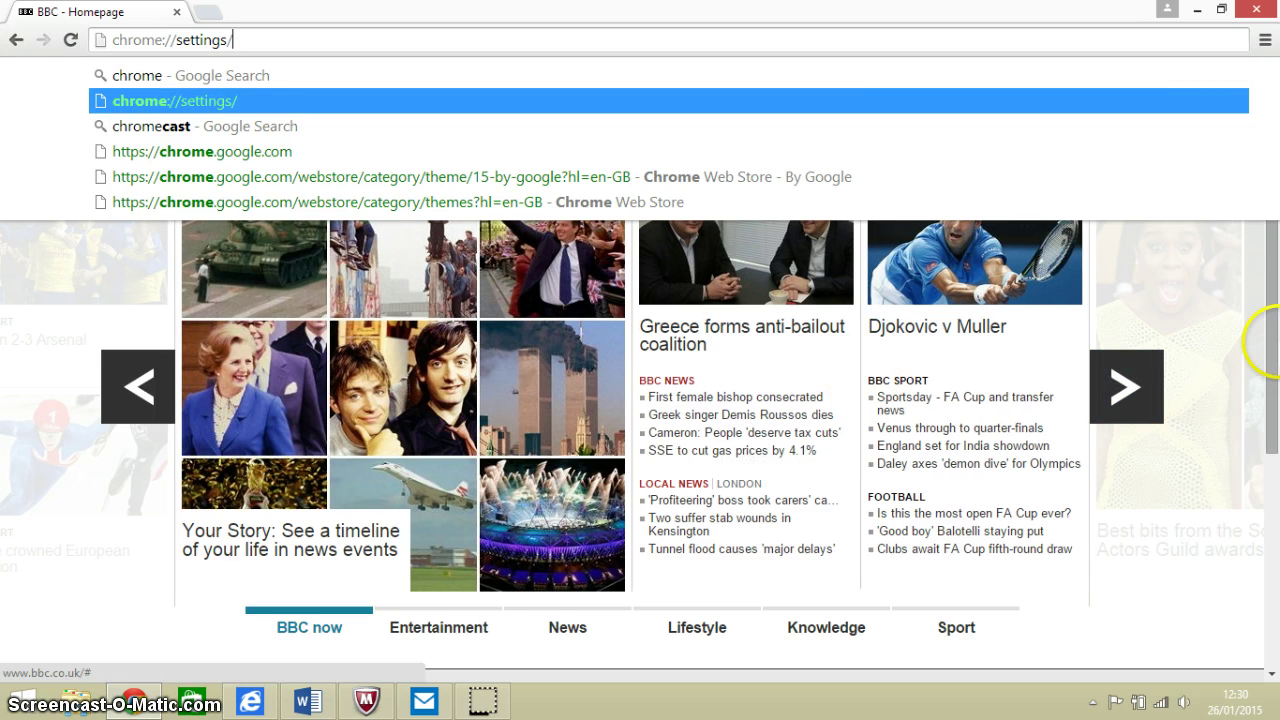
click(1266, 42)
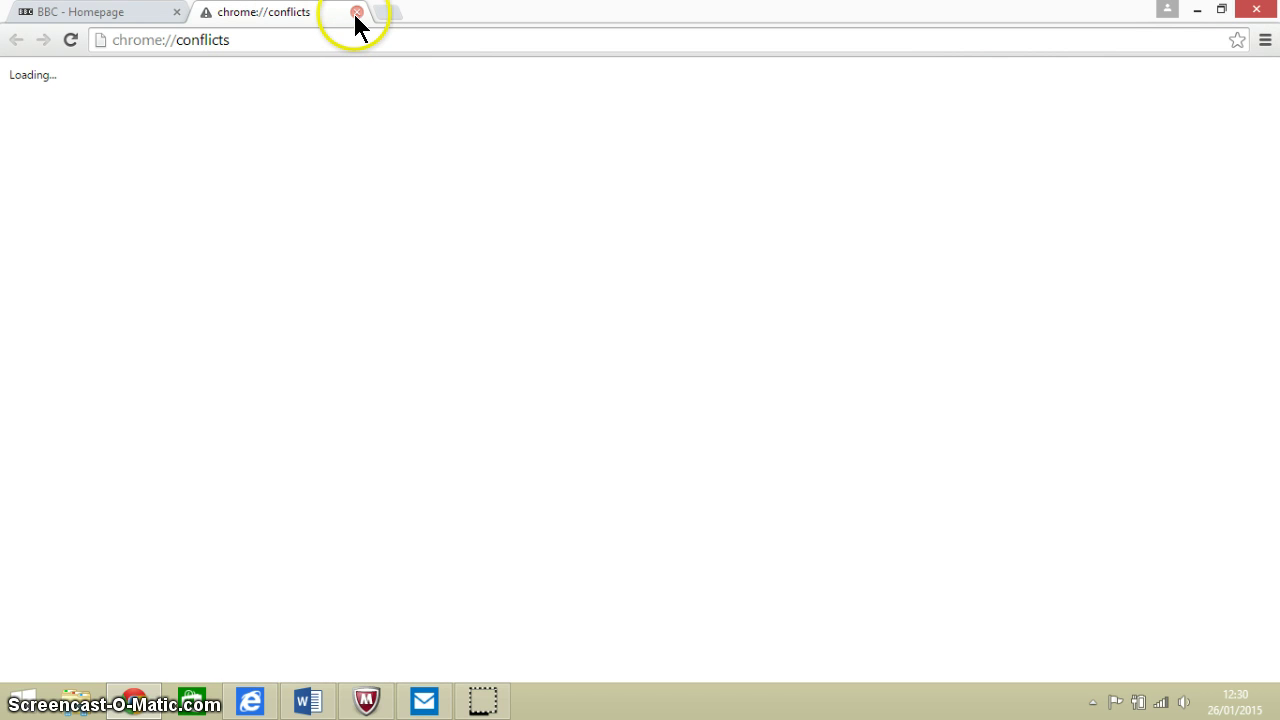
Change the address from chrome://conflicts to chrome://settings and load the Settings page
click(279, 31)
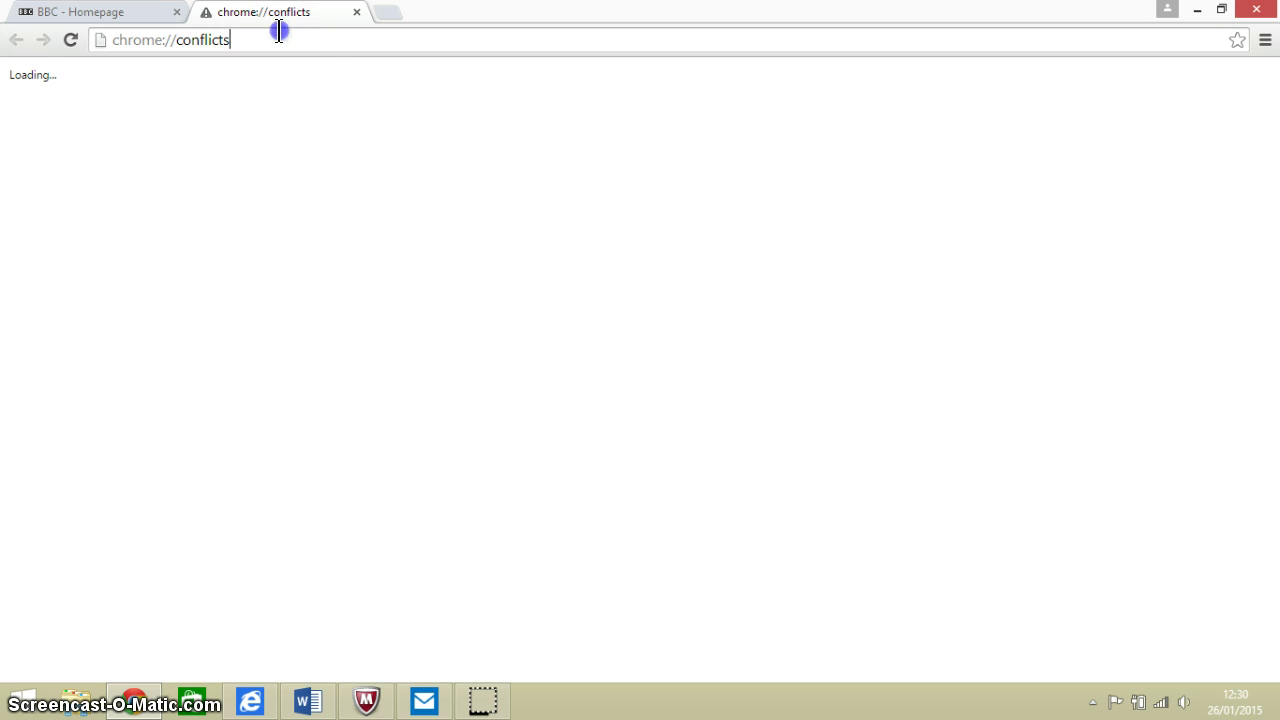
key(BackSpace)
key(BackSpace)
key(BackSpace)
key(BackSpace)
key(BackSpace)
key(BackSpace)
key(BackSpace)
key(BackSpace)
key(BackSpace)
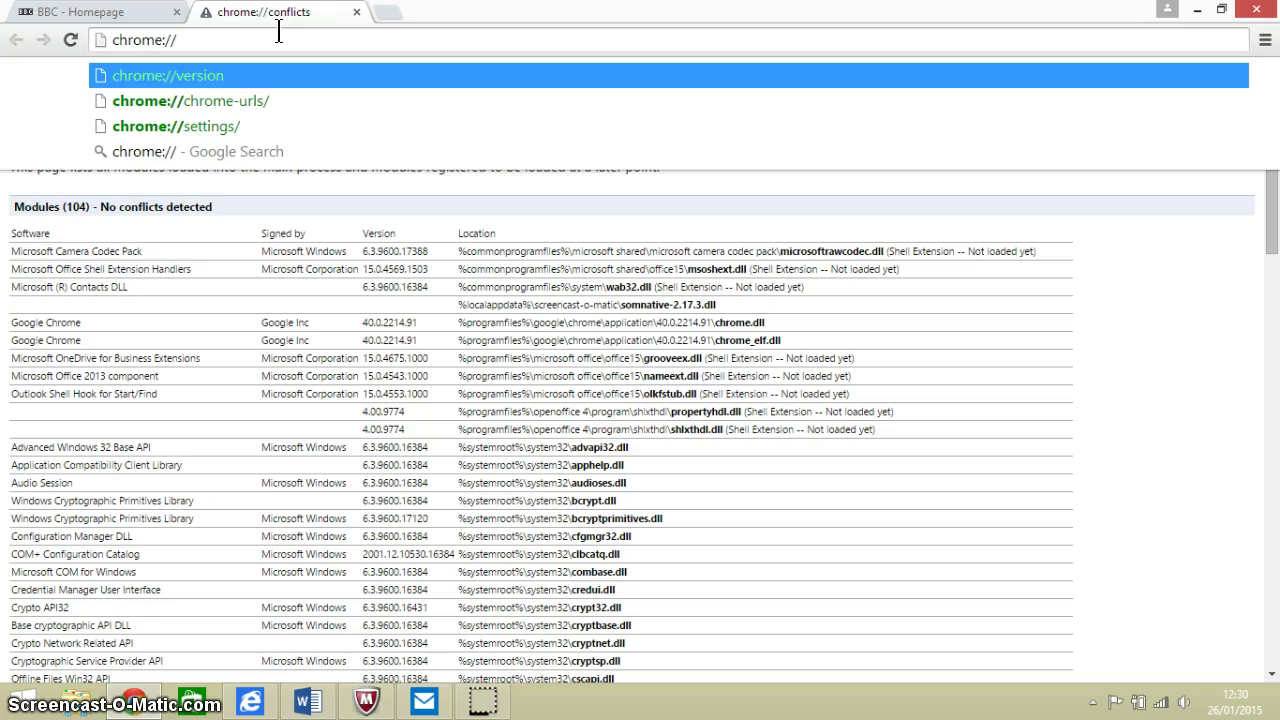
key(Down)
key(Down)
key(Return)
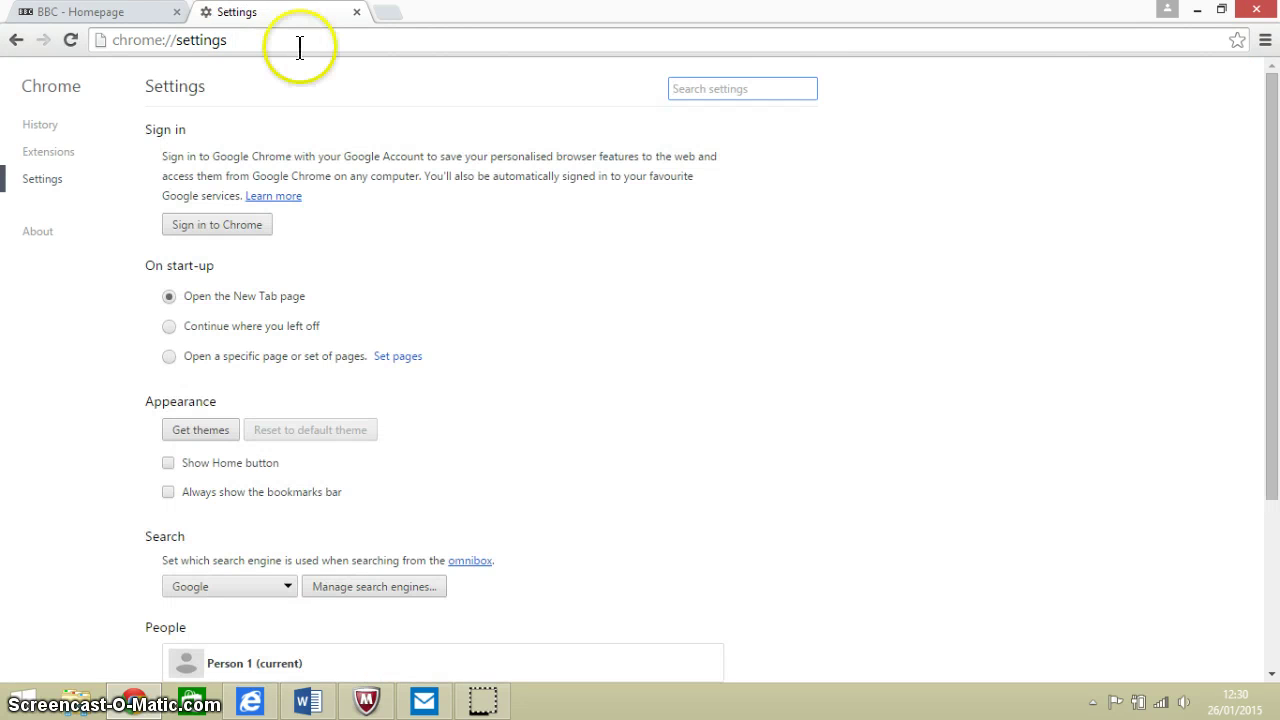
Show the advanced settings and scroll down to the Web content section
click(714, 361)
scroll(716, 375, down, 1)
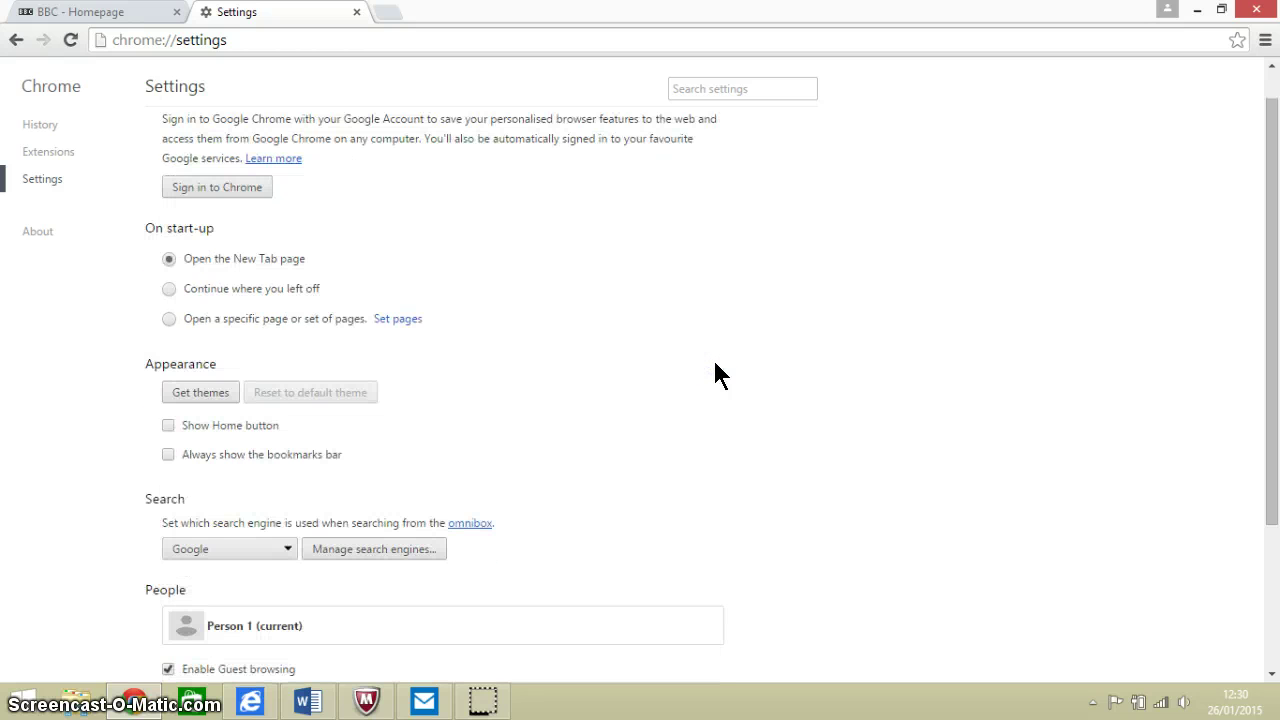
scroll(716, 375, down, 5)
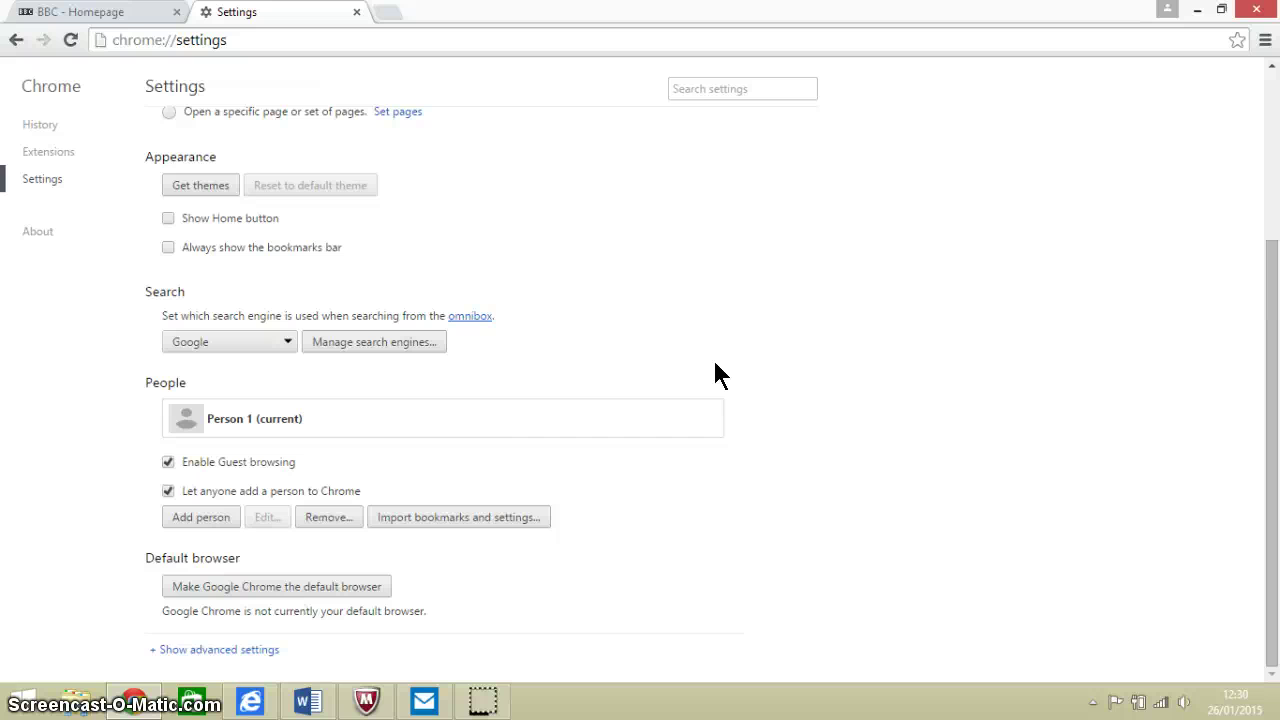
click(224, 651)
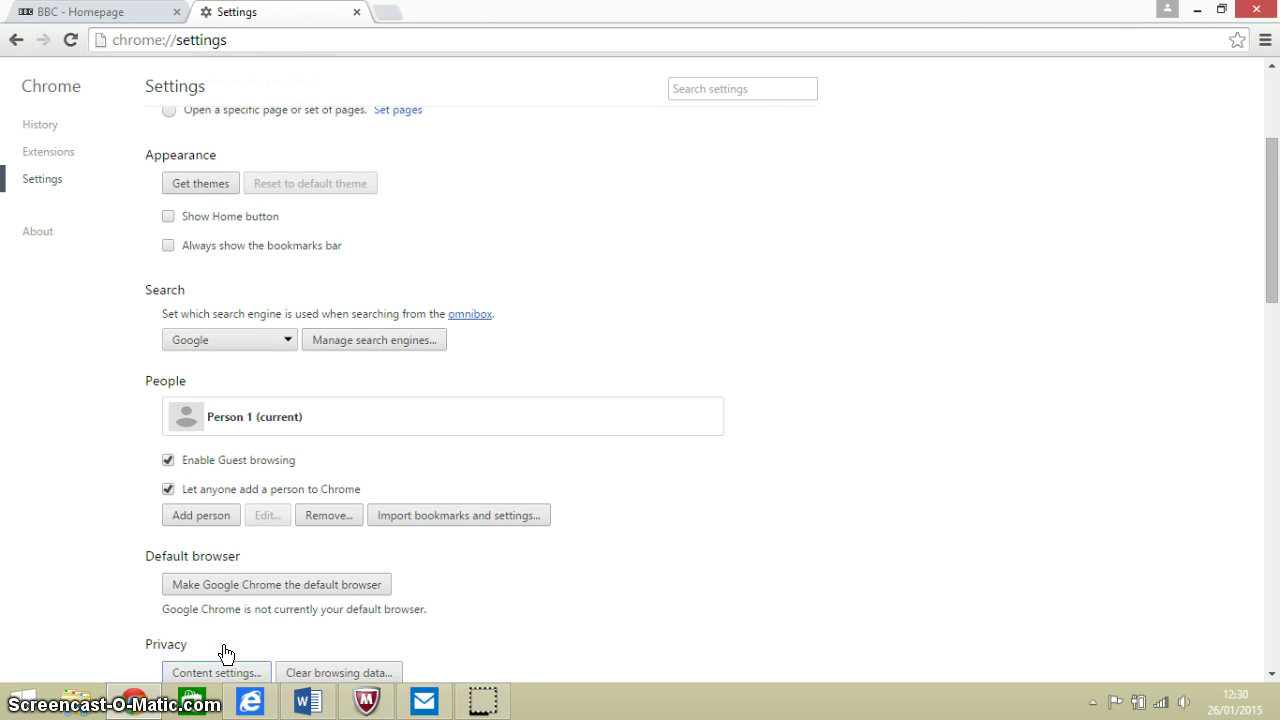
scroll(224, 651, down, 3)
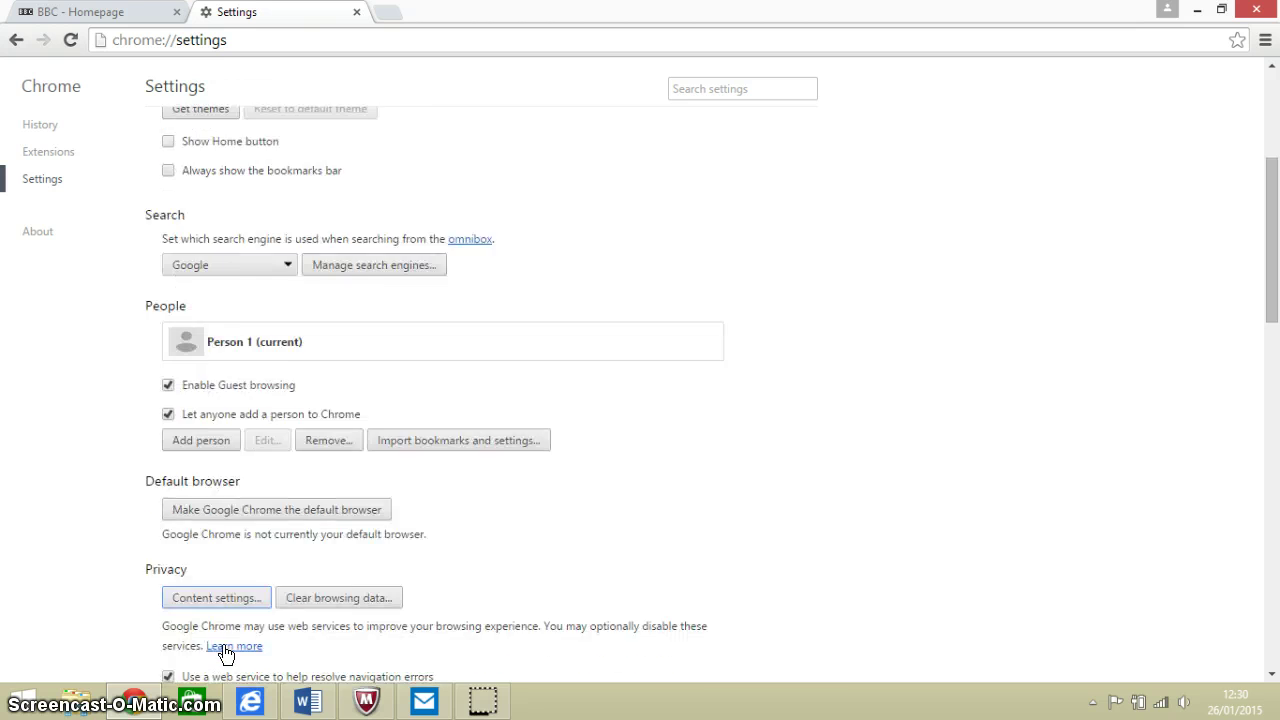
scroll(224, 656, down, 5)
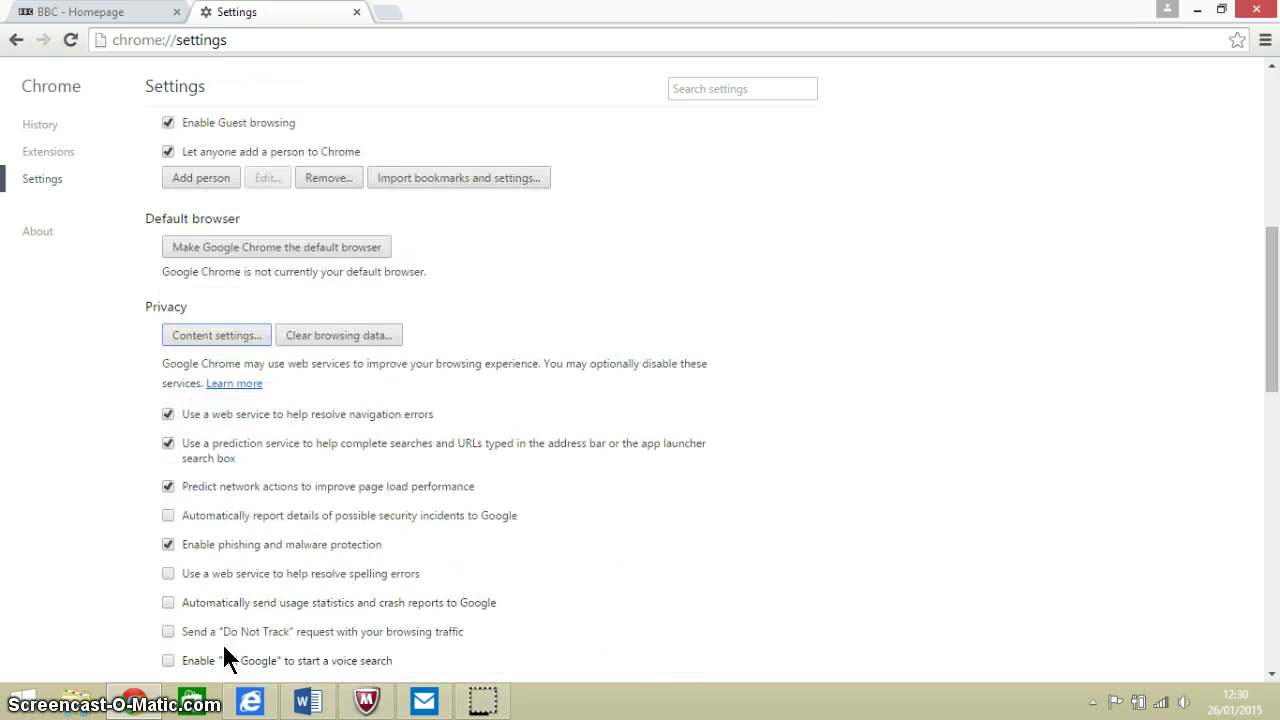
scroll(224, 649, down, 5)
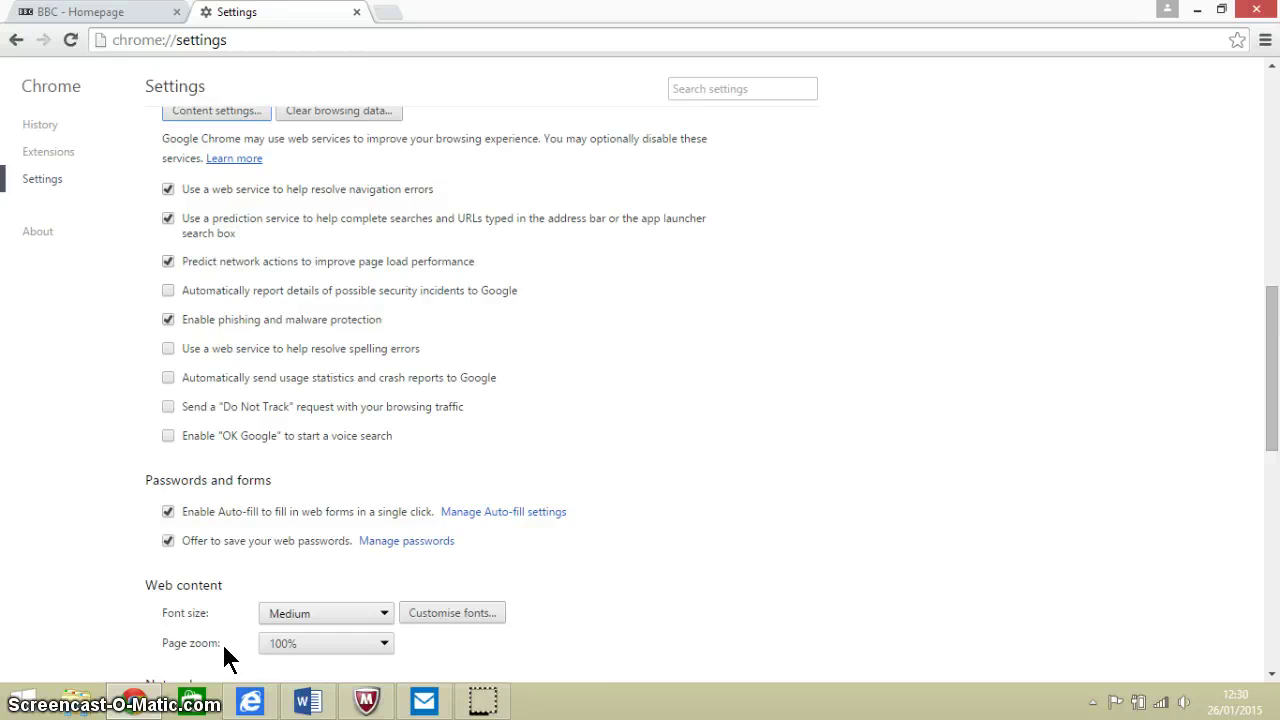
scroll(224, 656, down, 1)
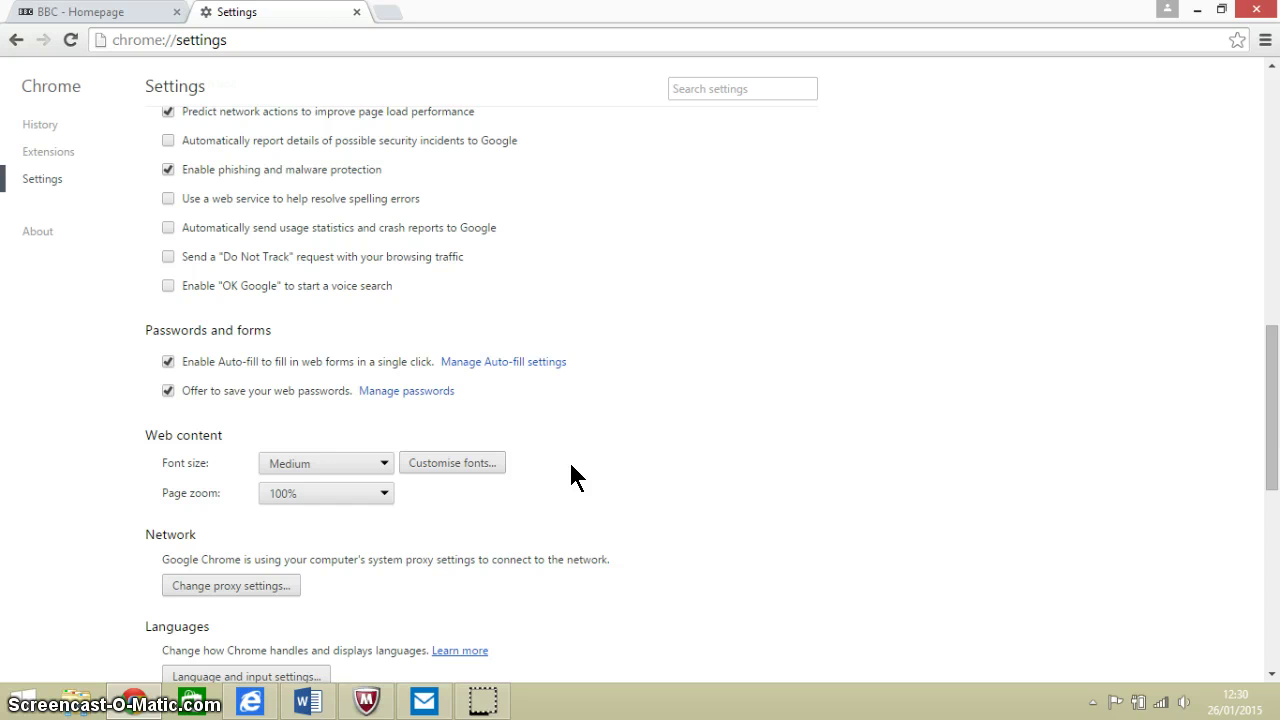
Open Customise fonts under Web content, showing Times New Roman for all fonts at size 16
click(462, 457)
click(465, 463)
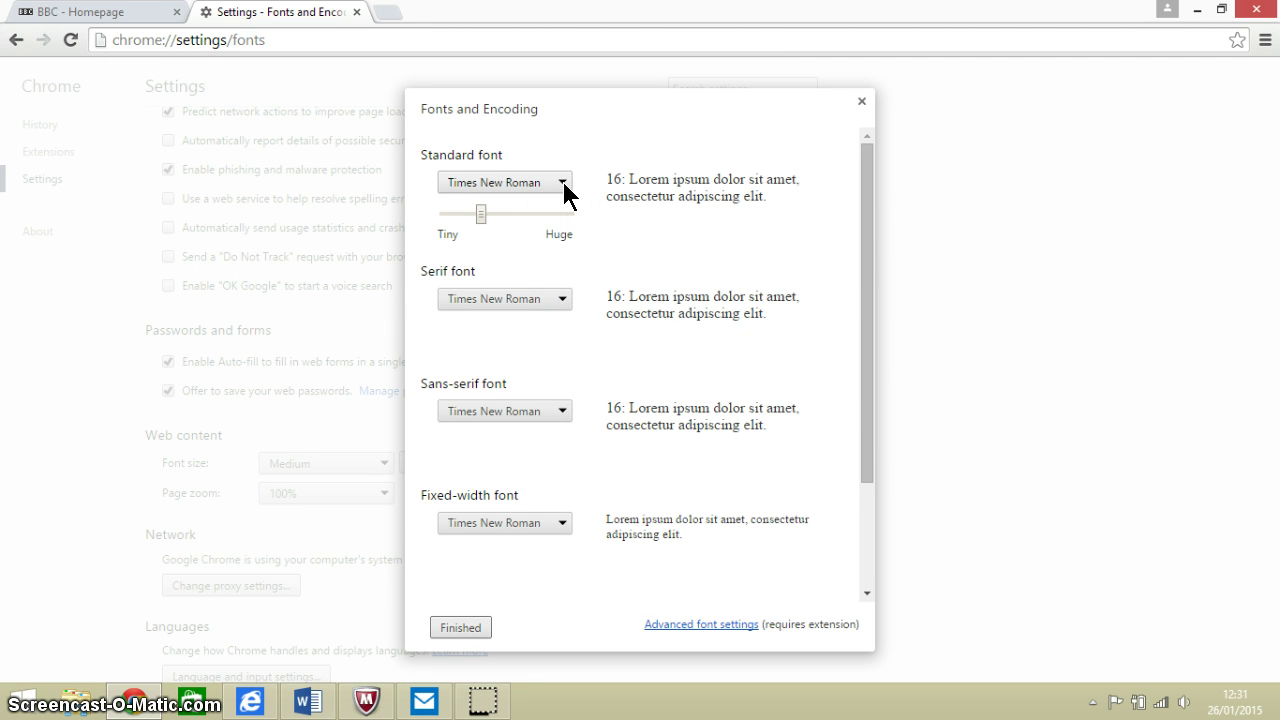
click(90, 18)
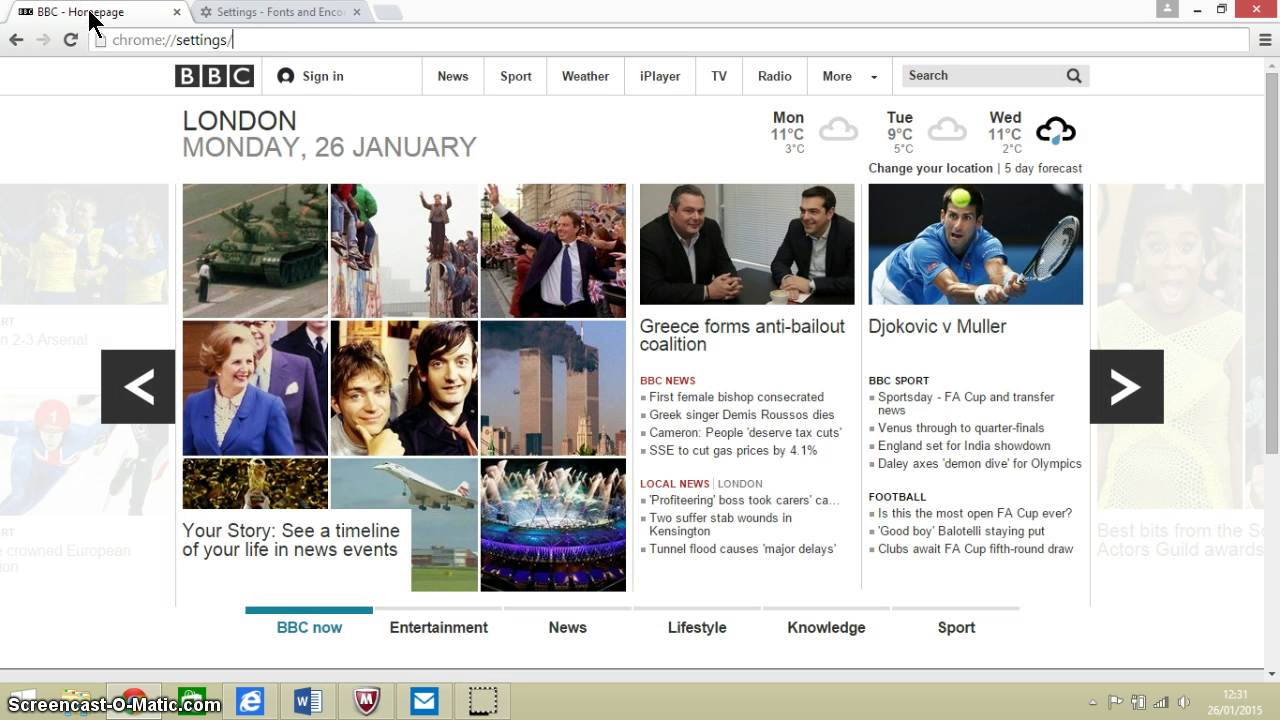
click(276, 18)
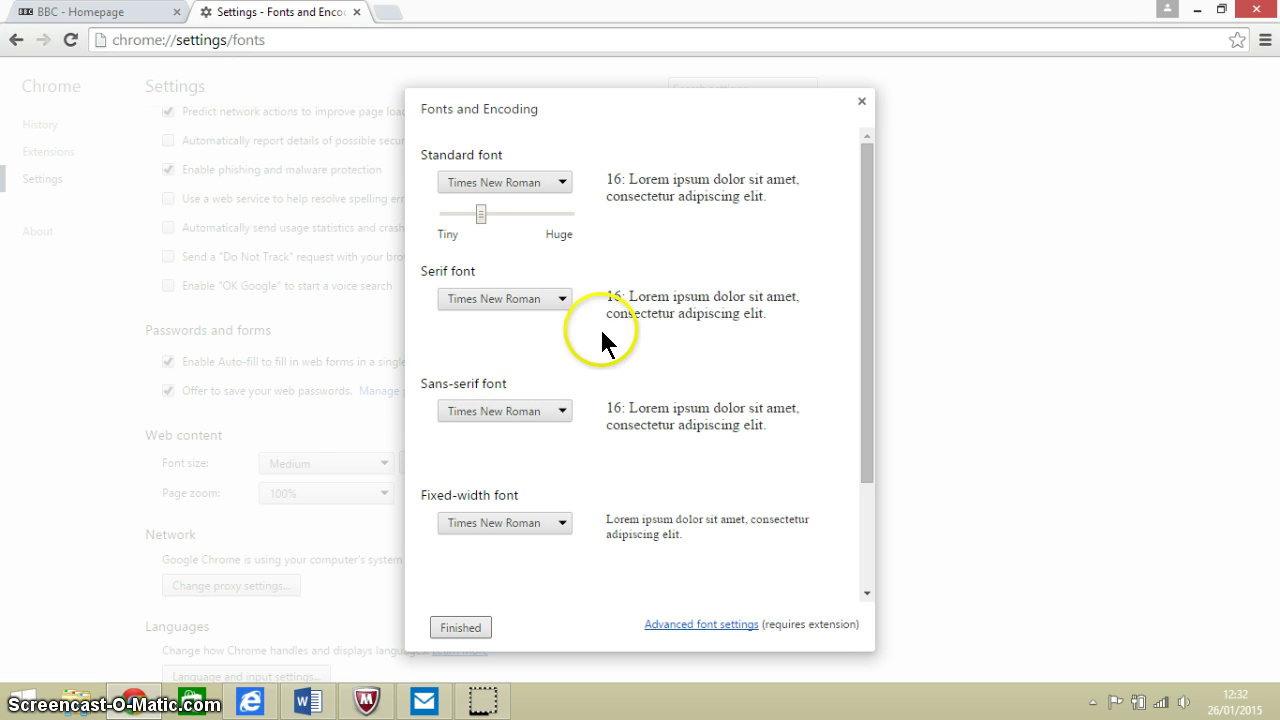
click(137, 16)
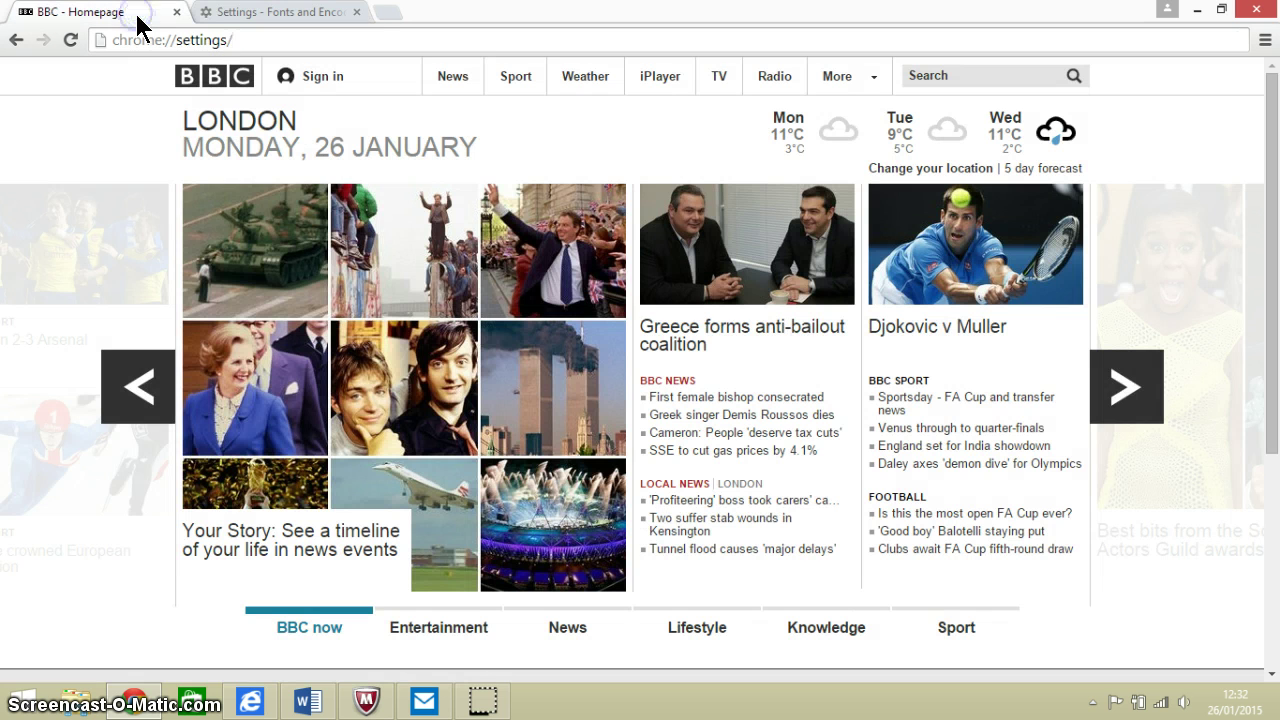
click(235, 14)
Back in the font settings, change the Standard font from Times New Roman to Arial
click(449, 234)
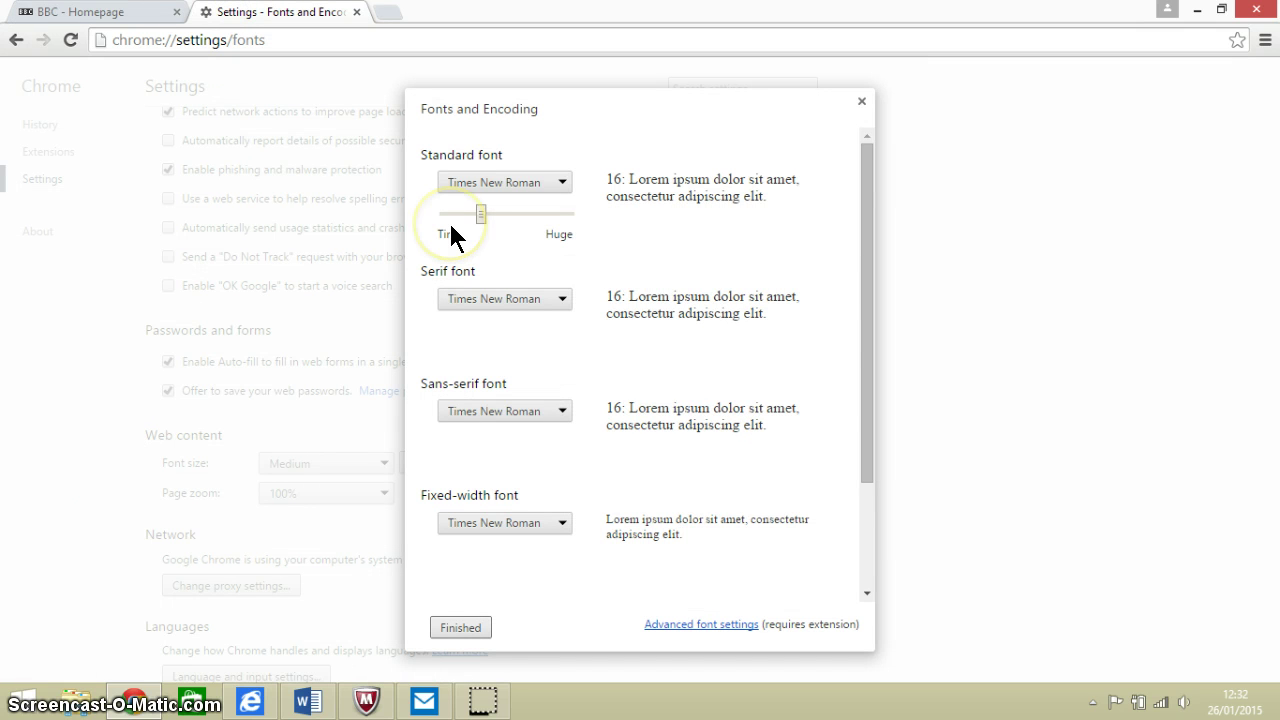
click(562, 186)
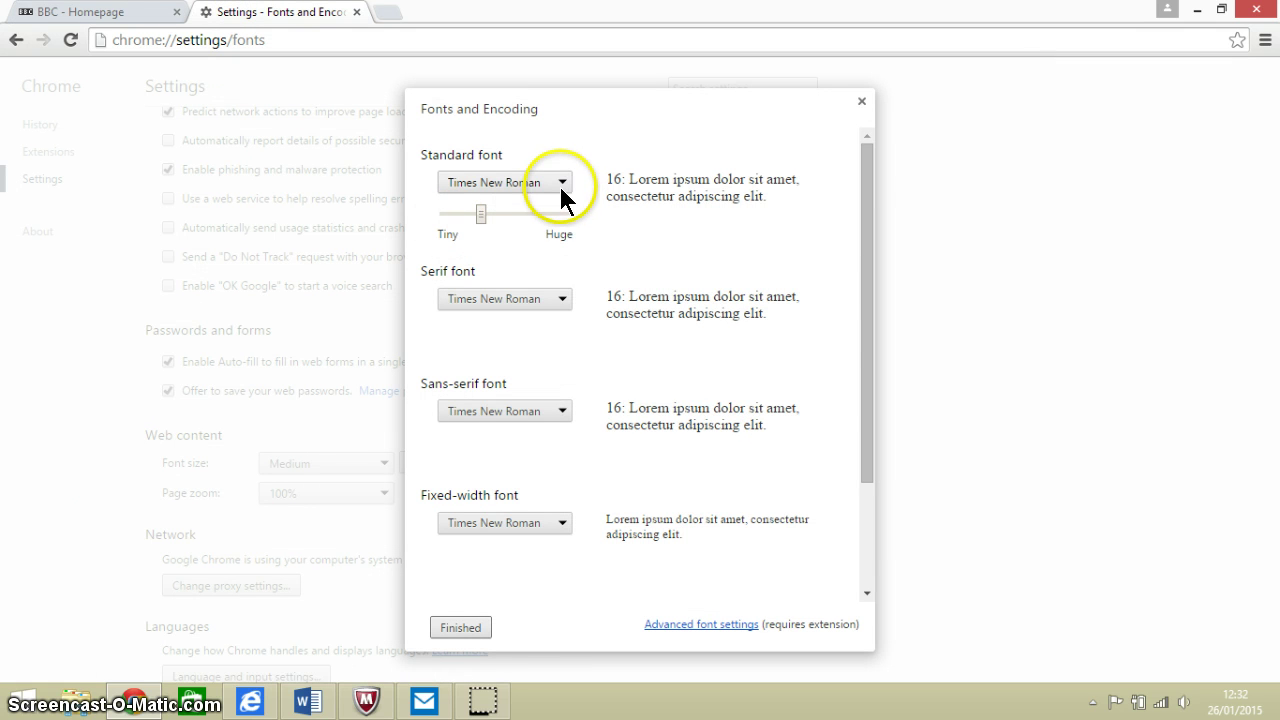
click(560, 185)
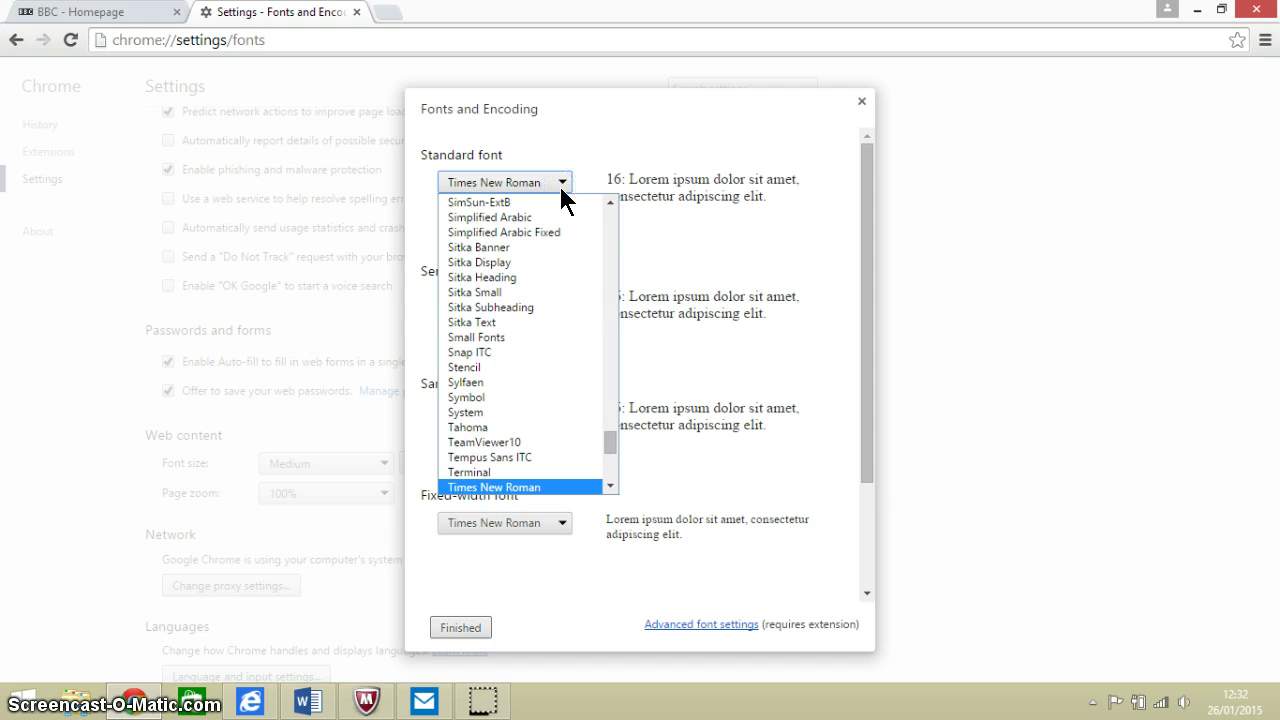
key(a)
key(r)
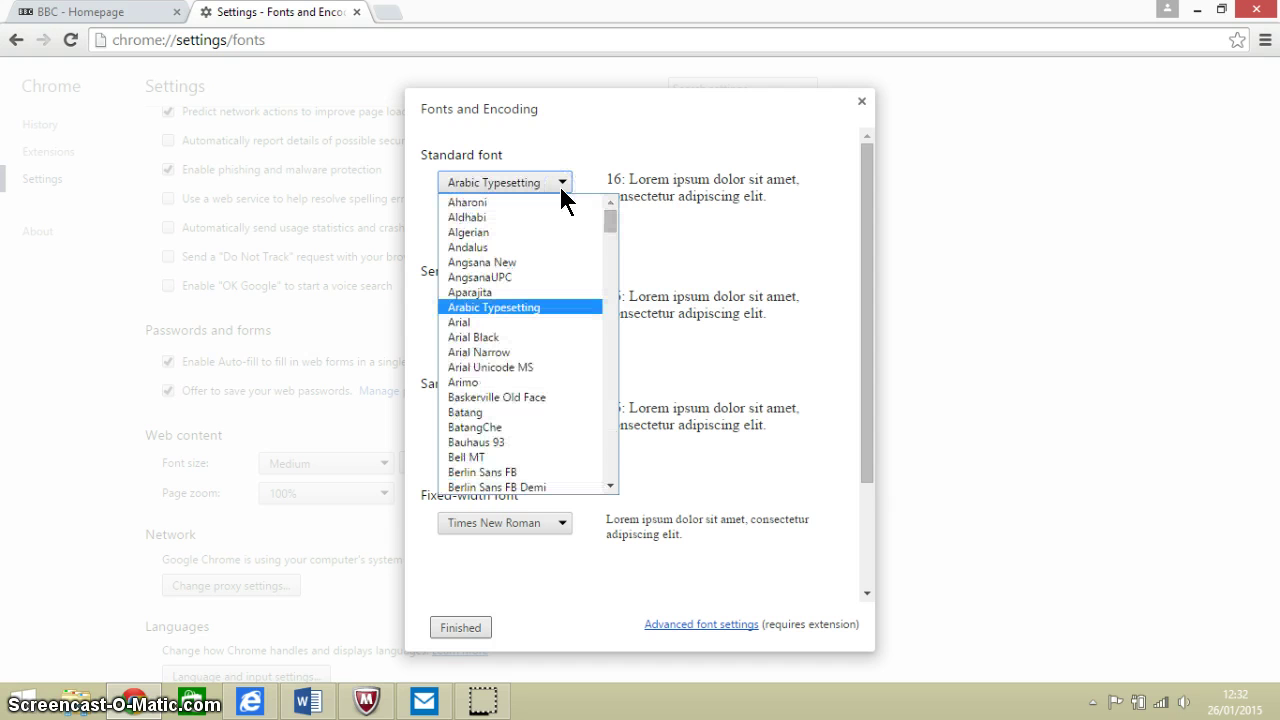
key(t)
key(i)
key(a)
key(r)
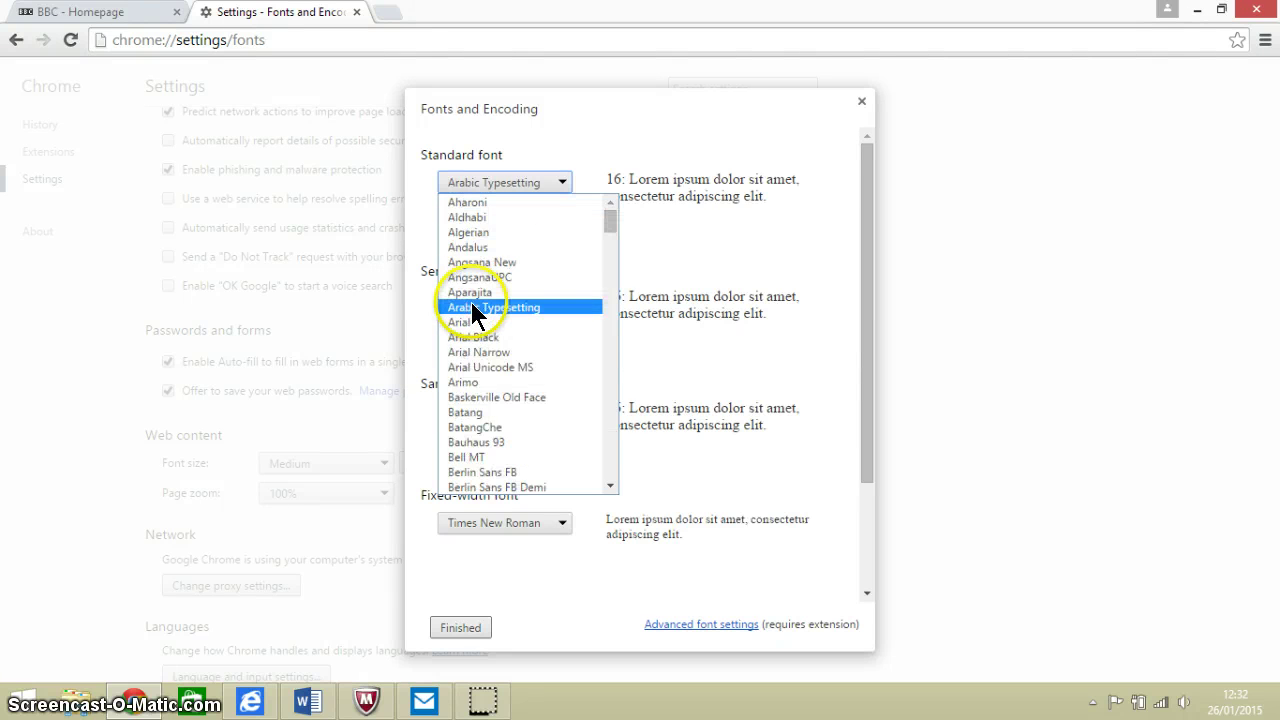
key(i)
key(Return)
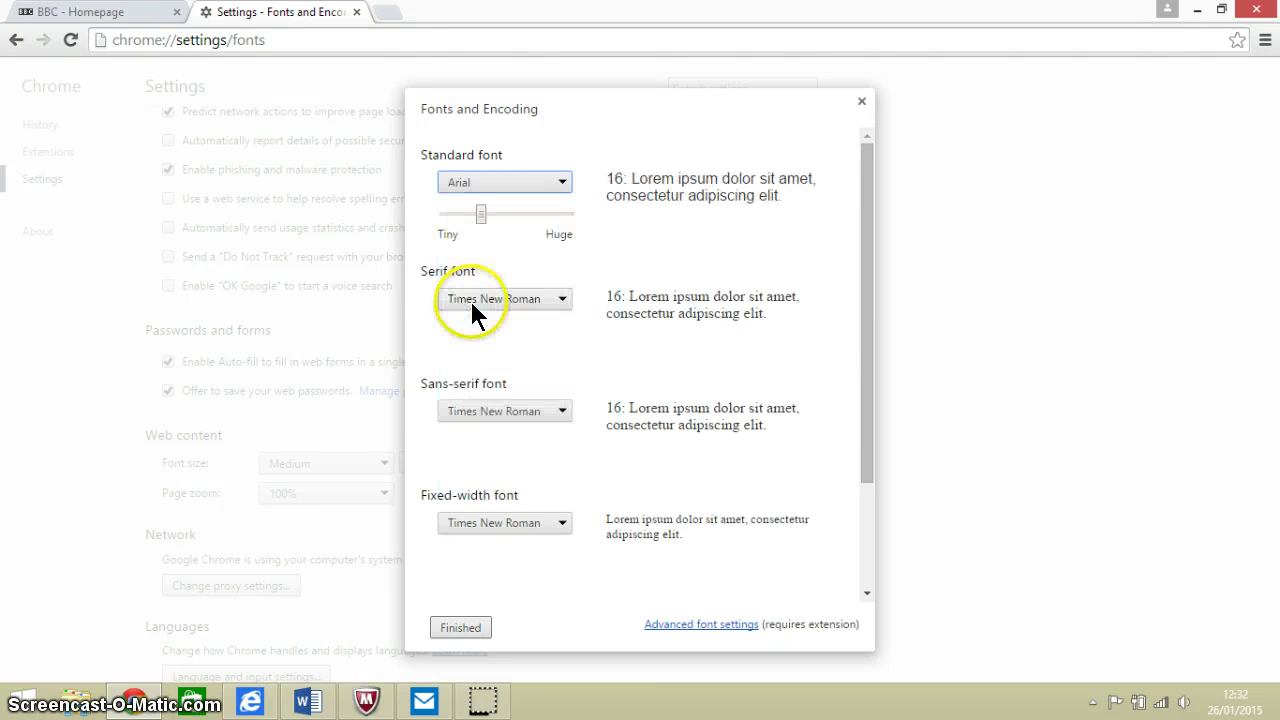
Set the Serif font to Verdana, Sans-serif to Arial and Fixed-width to Verdana
click(560, 300)
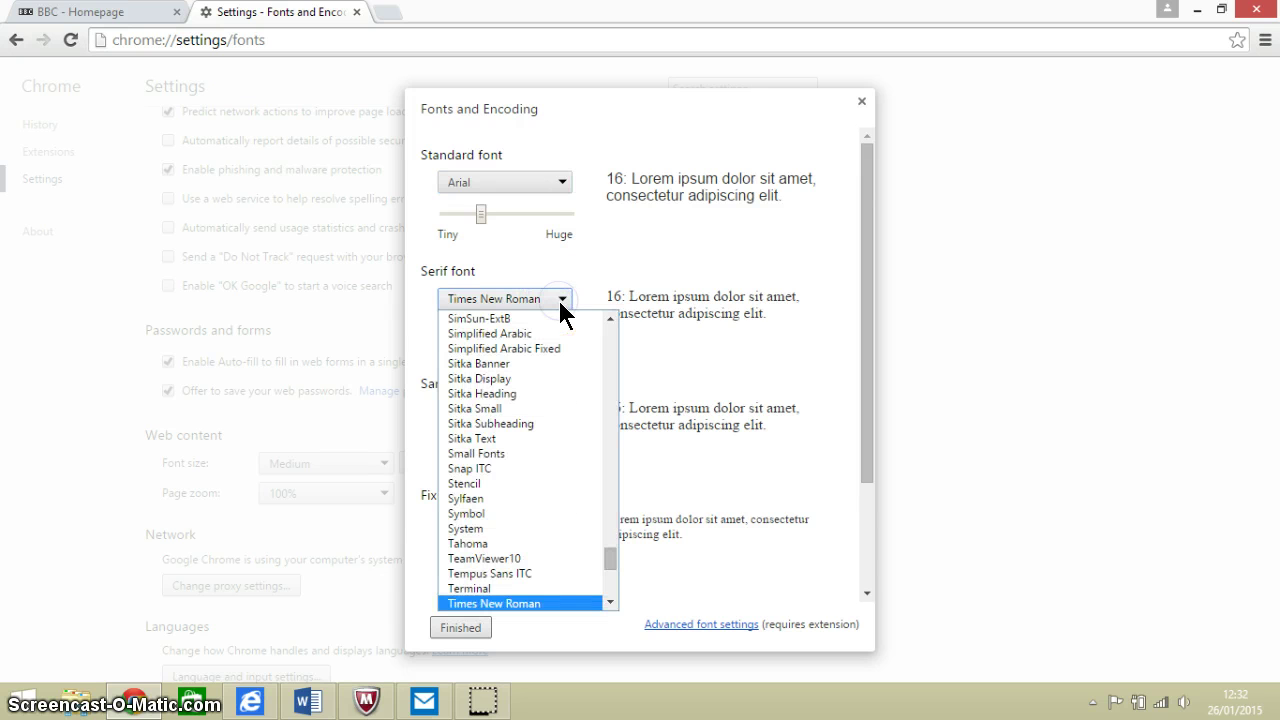
text(ve)
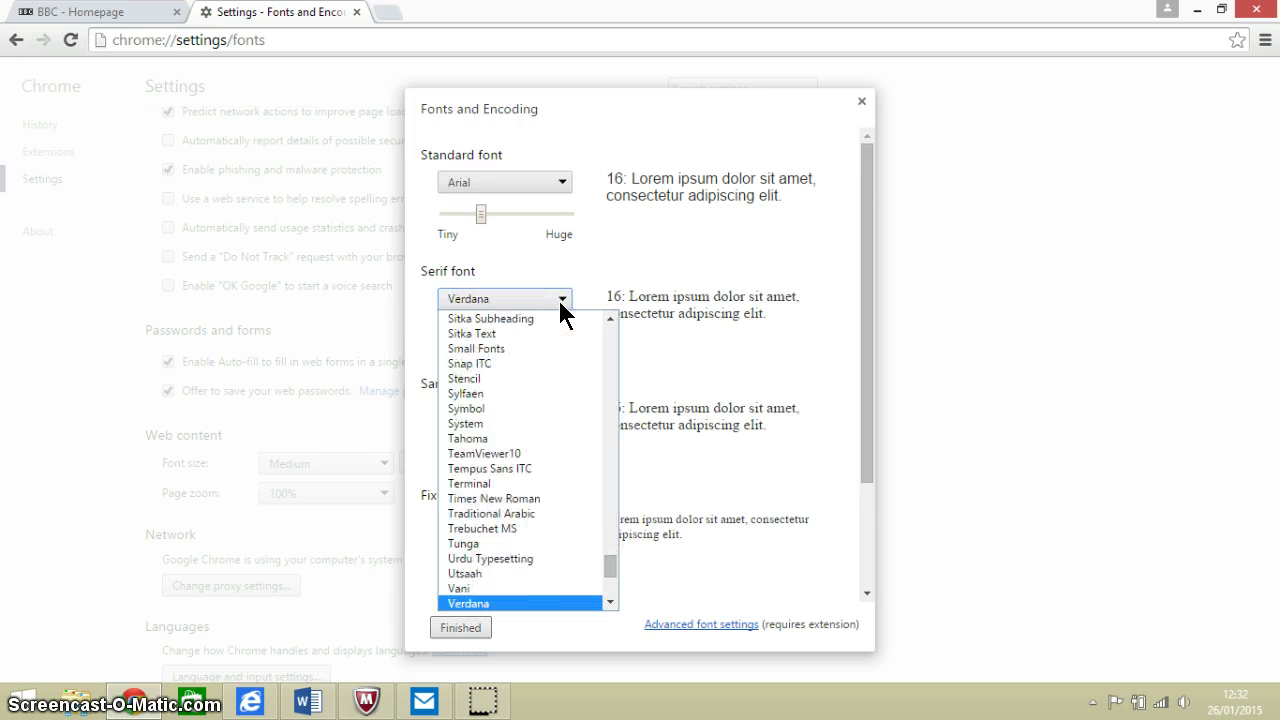
click(507, 604)
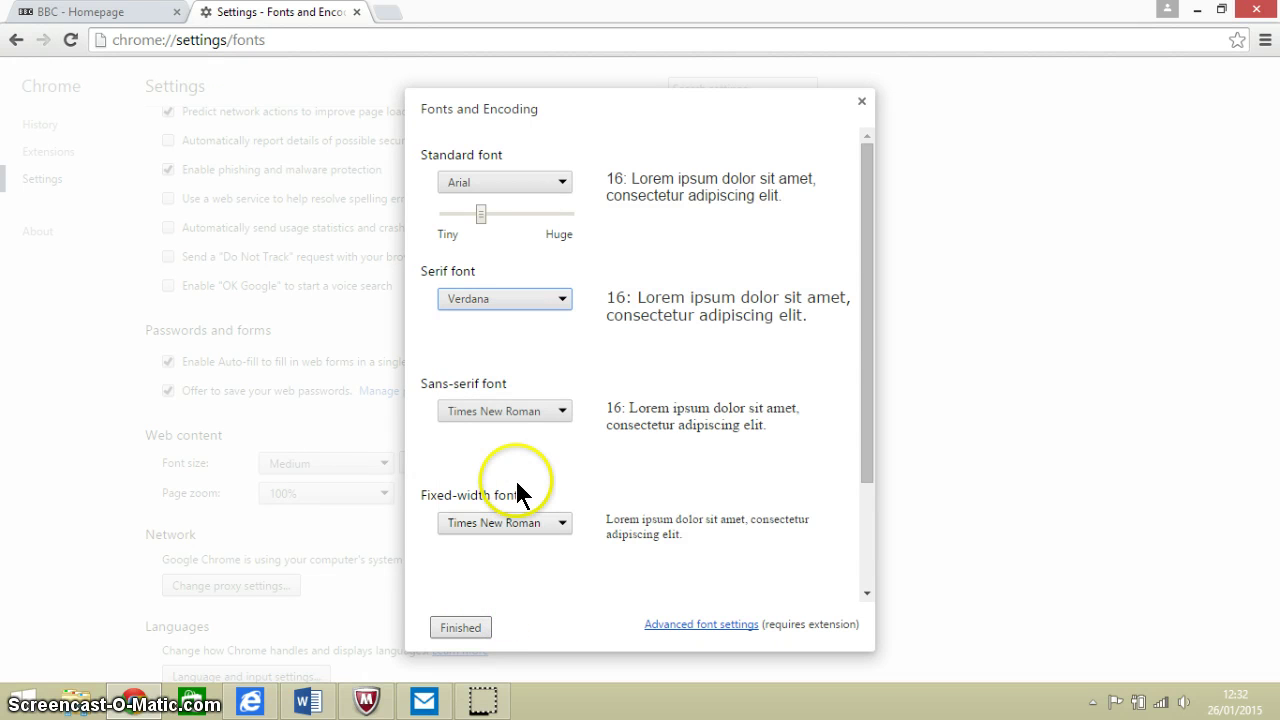
click(560, 413)
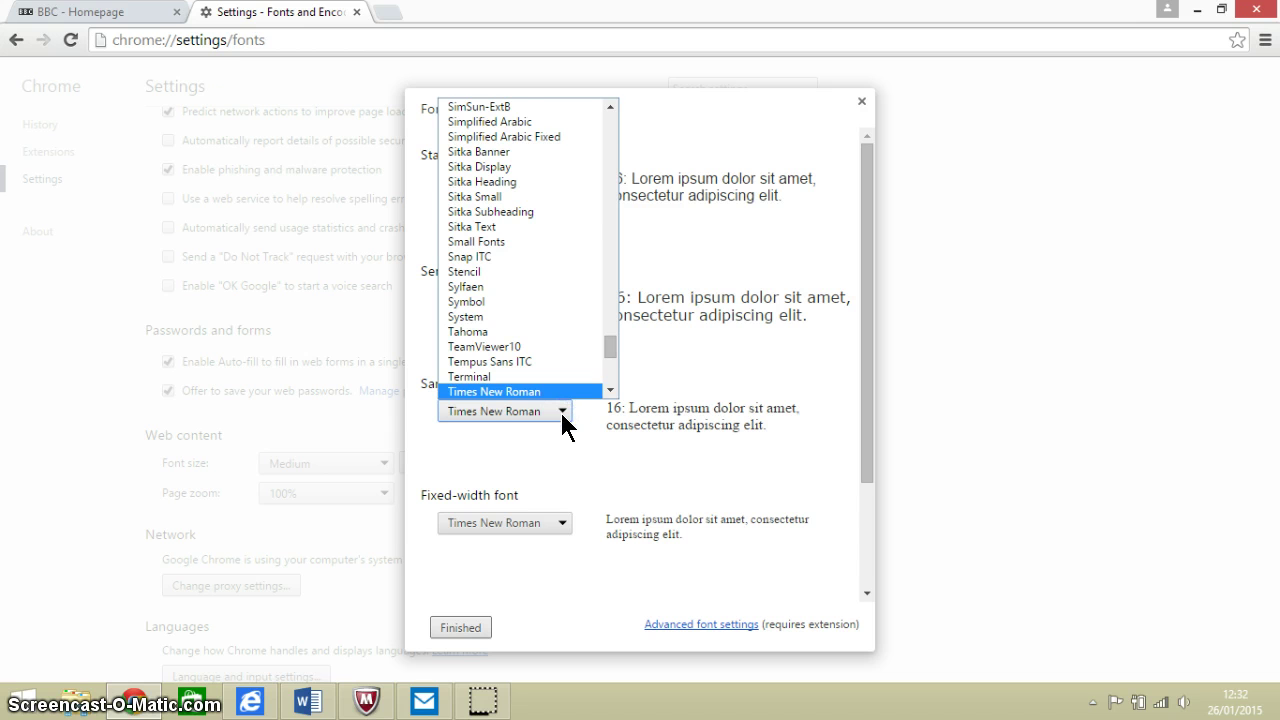
text(arial)
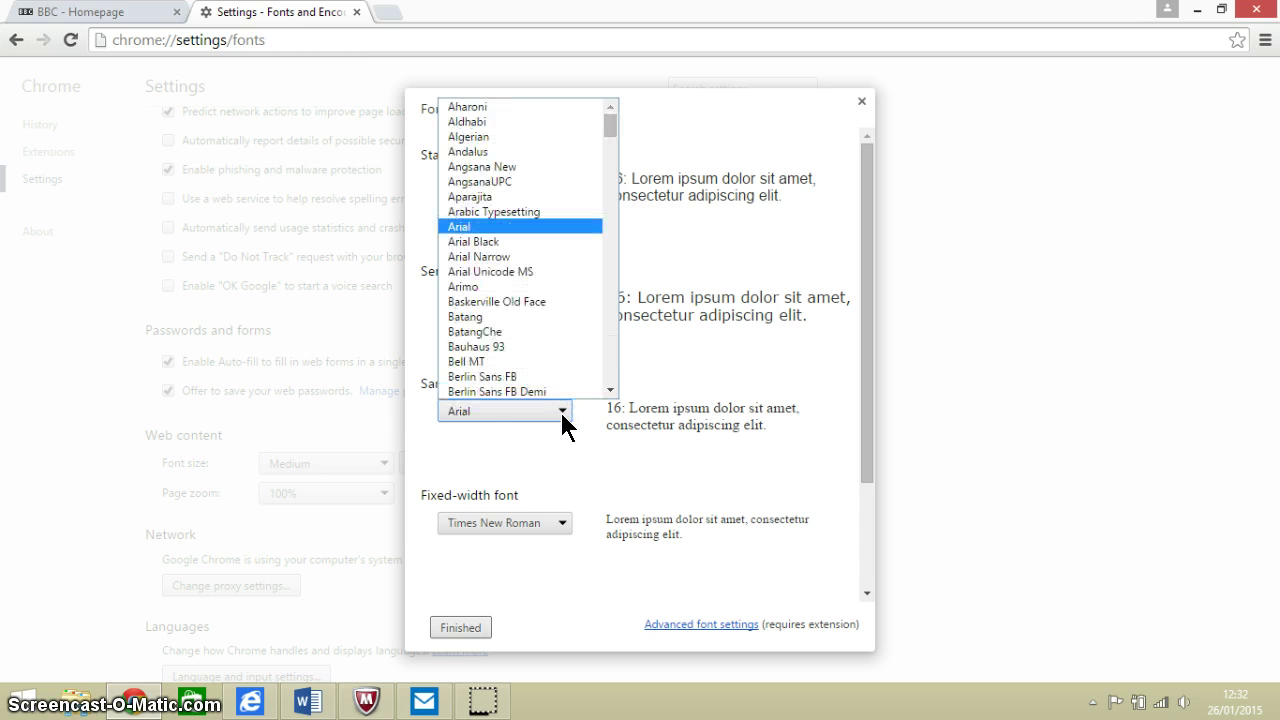
text(times)
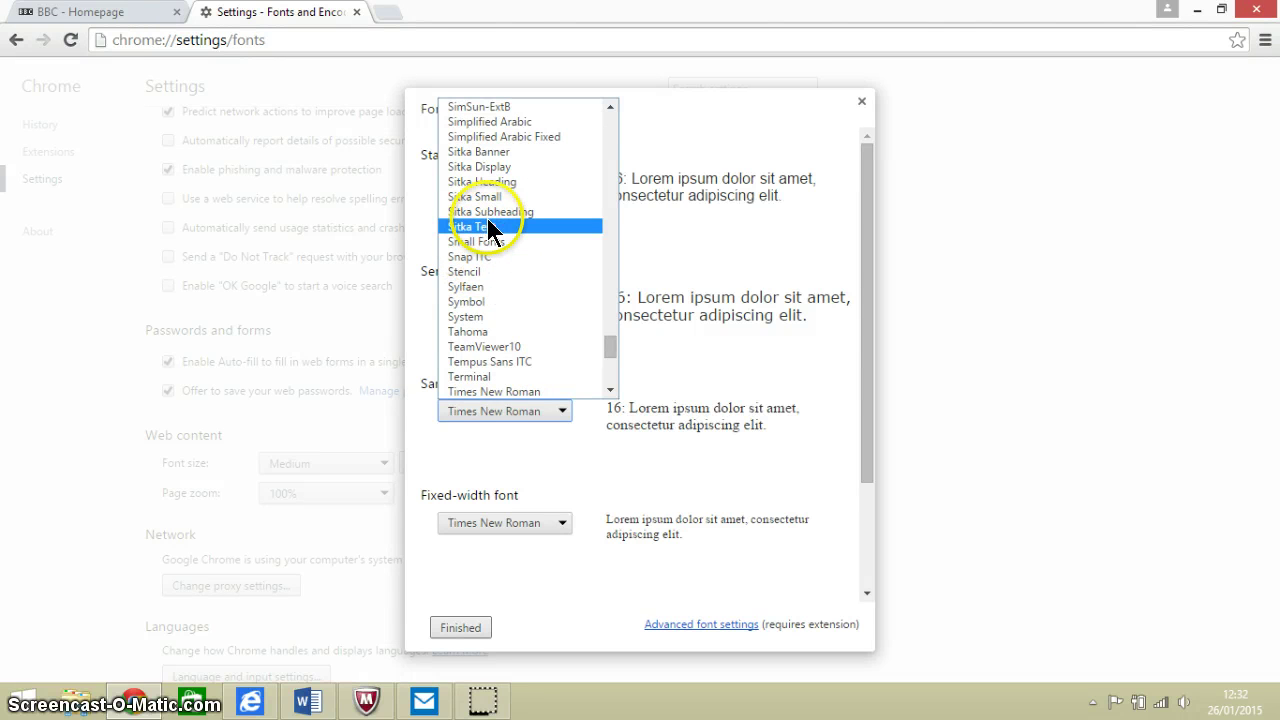
text(arial)
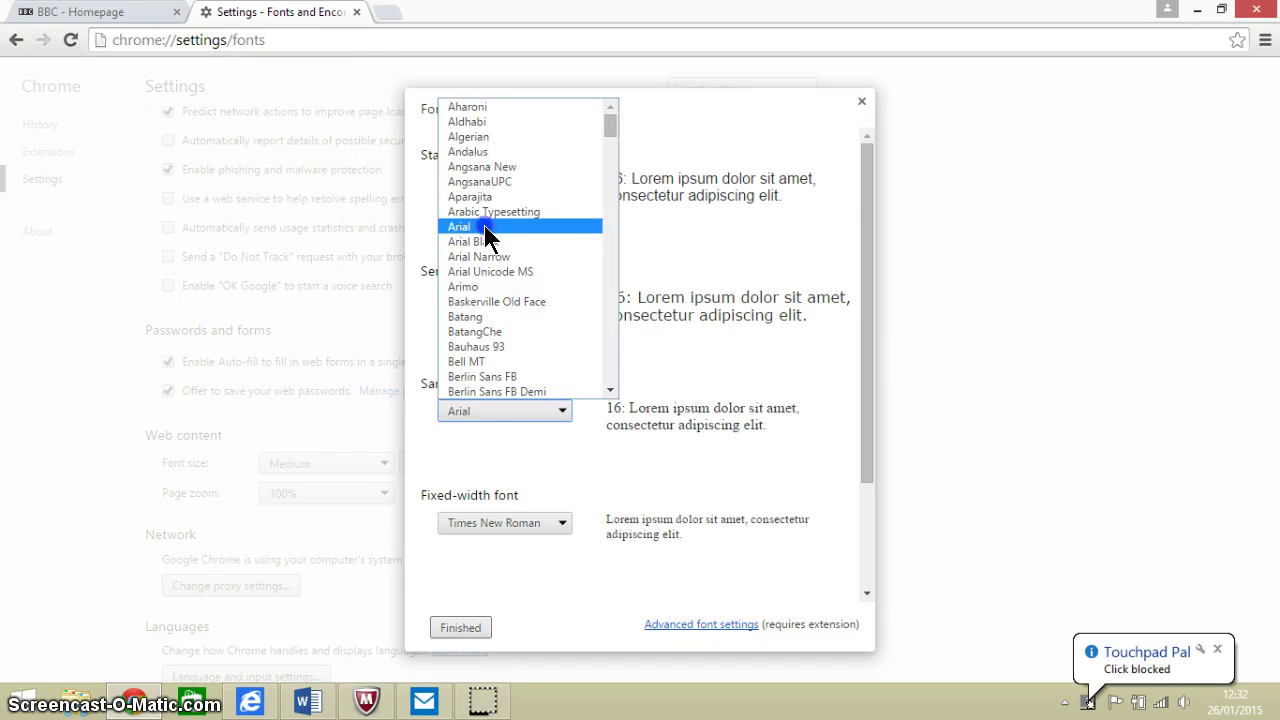
click(487, 224)
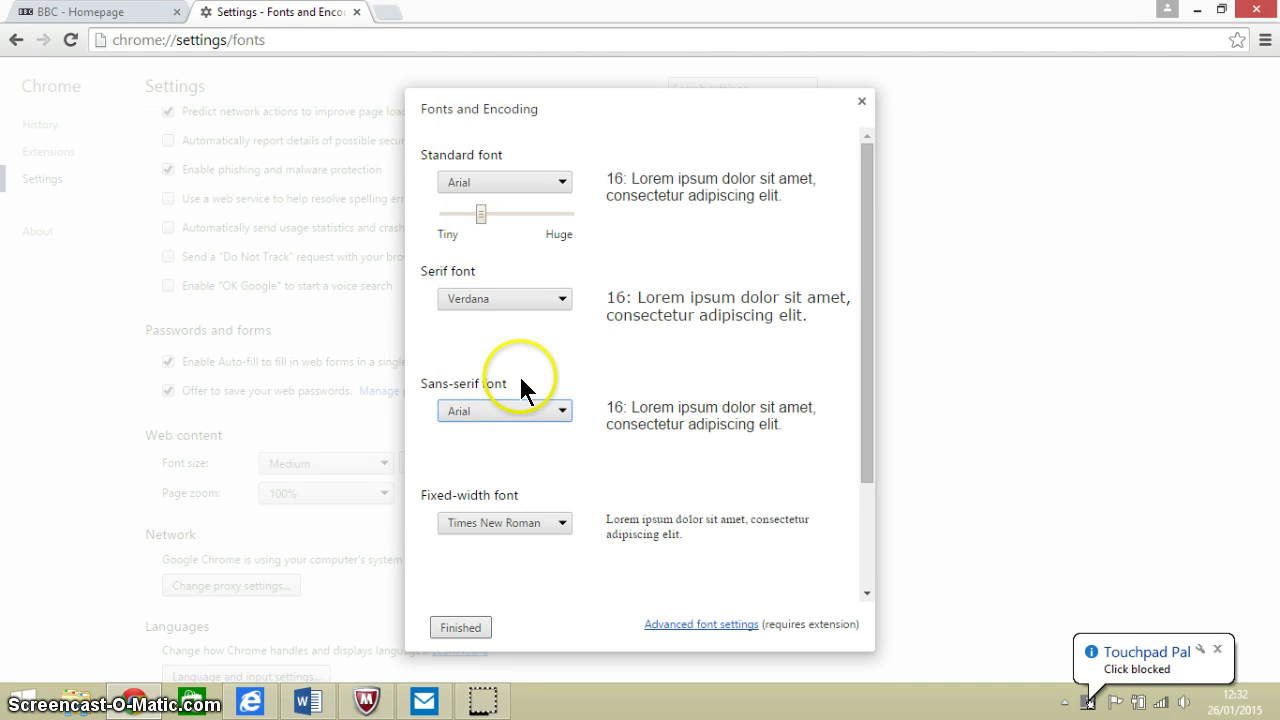
click(560, 527)
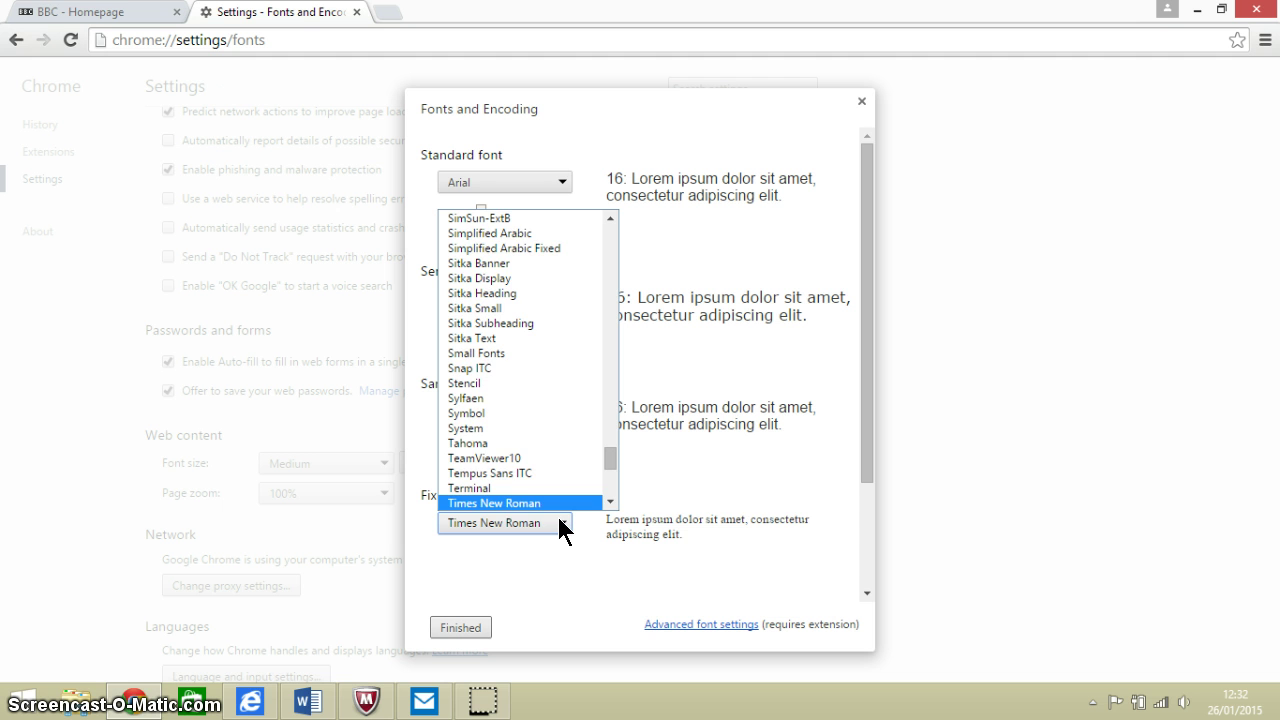
key(v)
key(e)
key(Return)
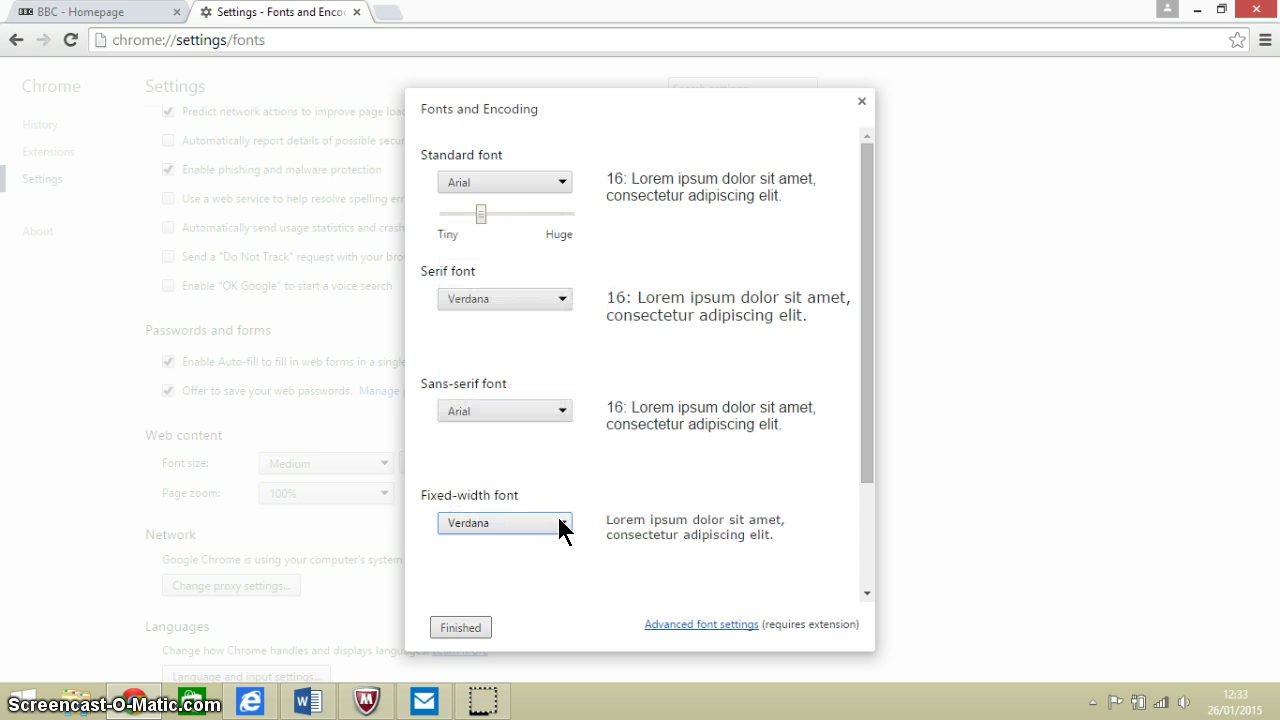
Adjust the Standard font size slider until the previews read 22
click(481, 213)
drag(481, 213, 441, 207)
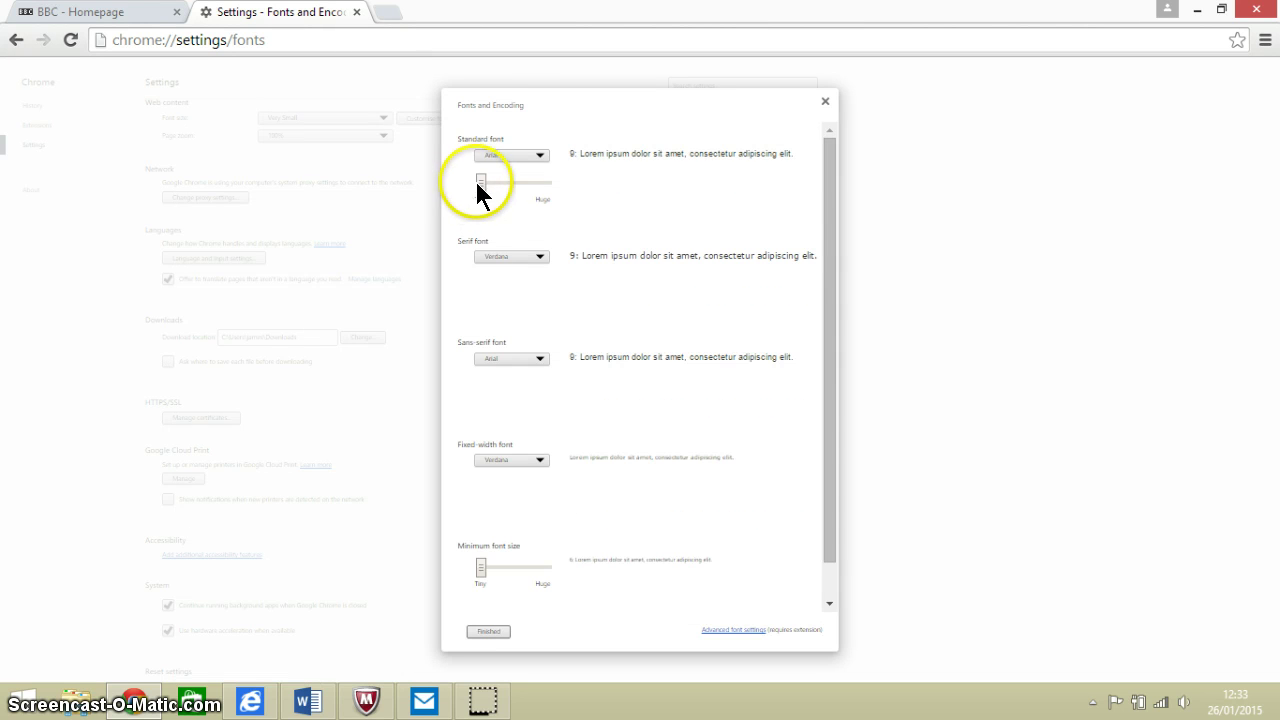
click(479, 183)
drag(479, 183, 547, 181)
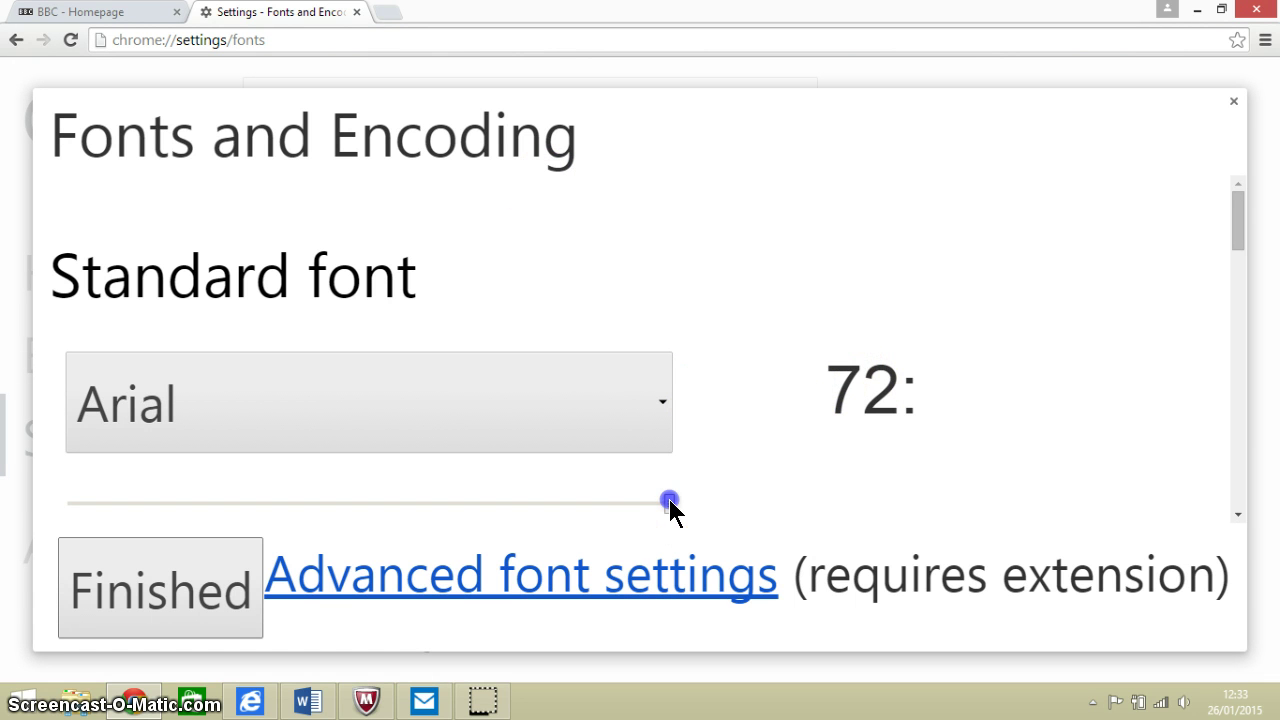
drag(670, 500, 562, 505)
drag(654, 366, 460, 366)
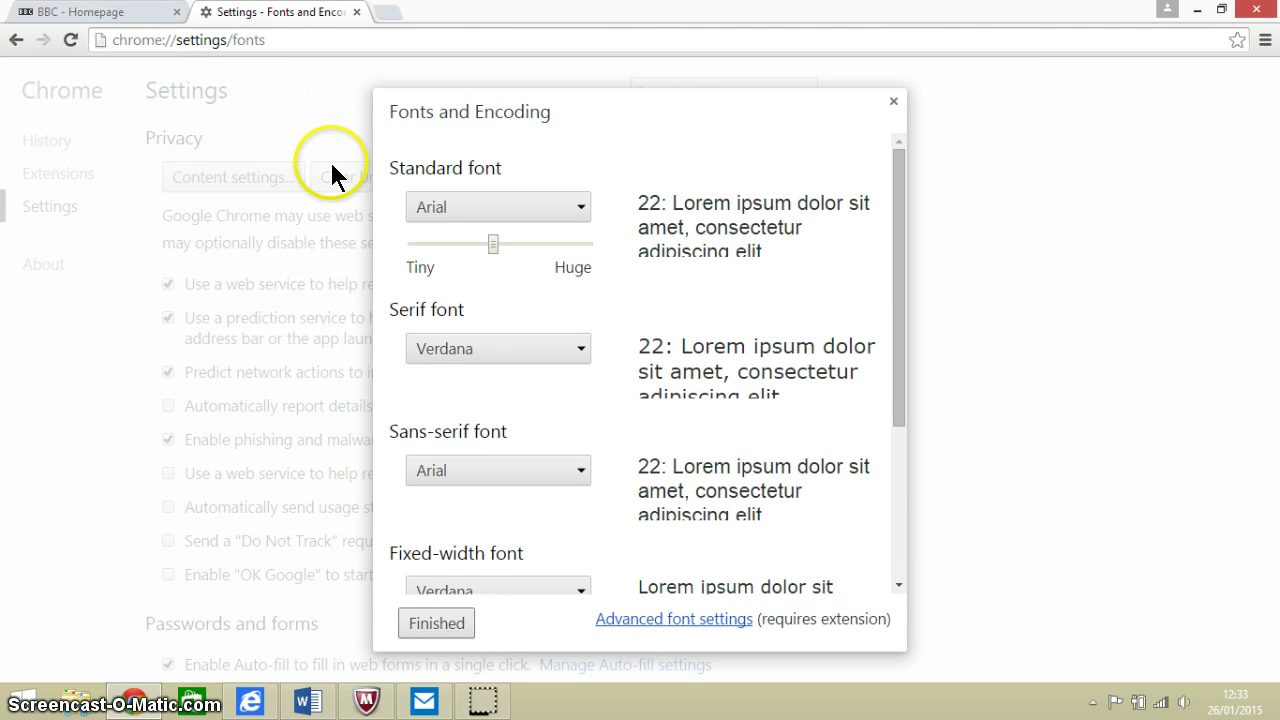
Close Fonts and Encoding and scroll the BBC homepage to check the new, larger fonts
click(447, 632)
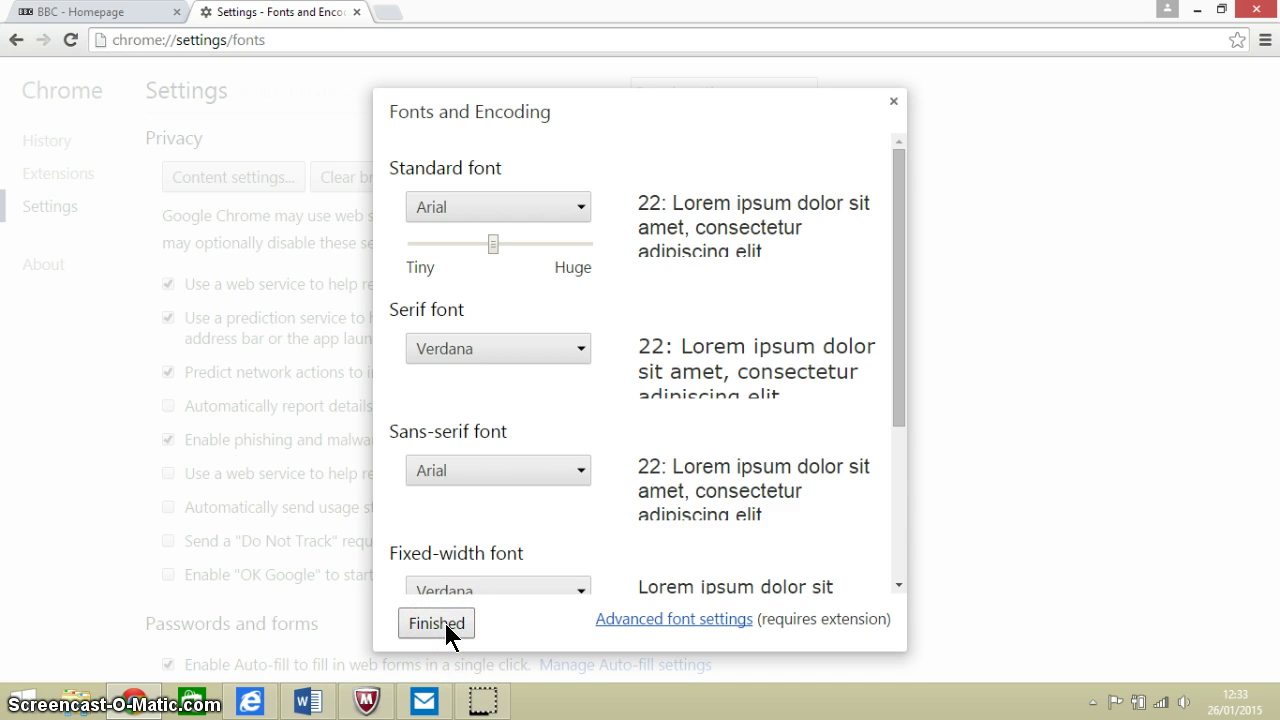
click(447, 632)
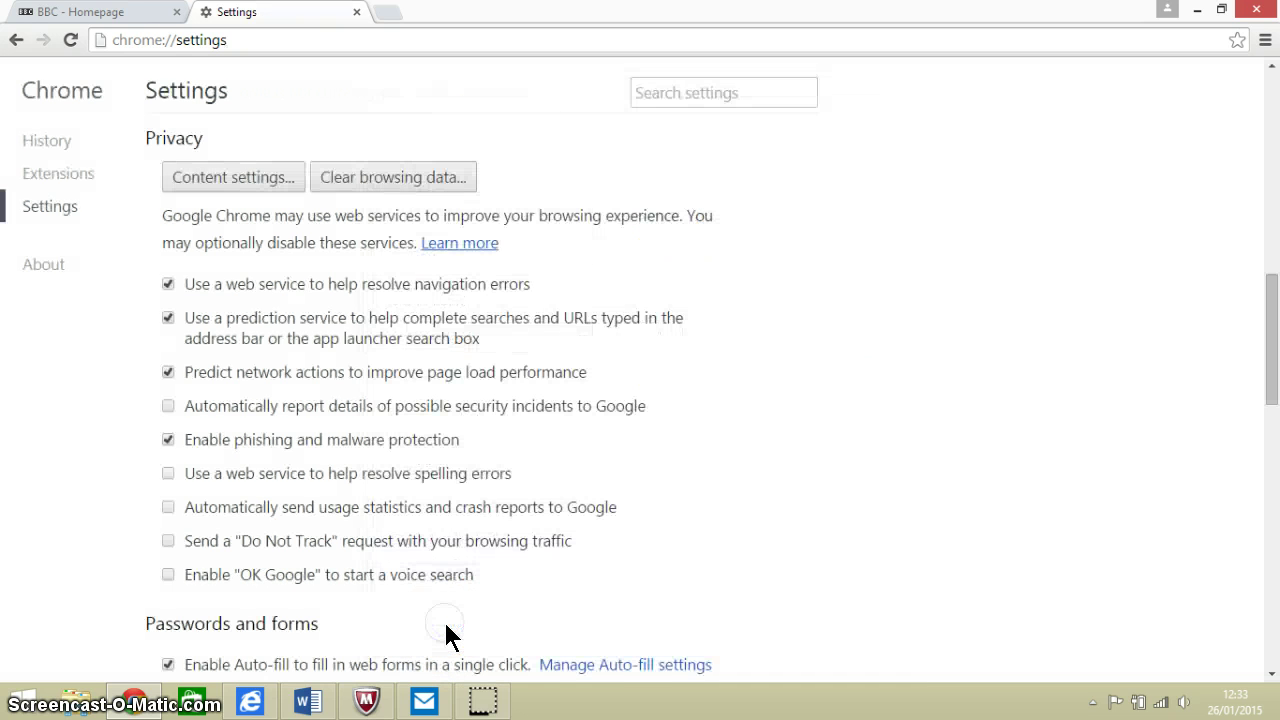
click(141, 16)
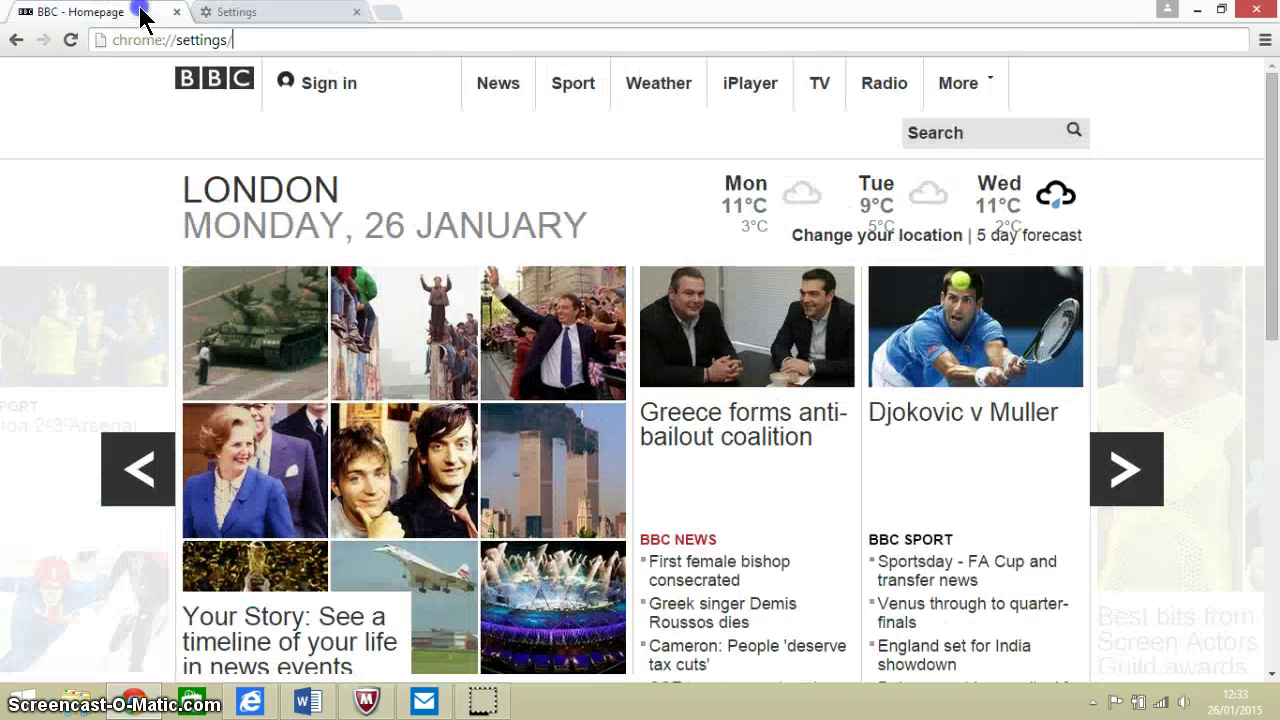
click(676, 308)
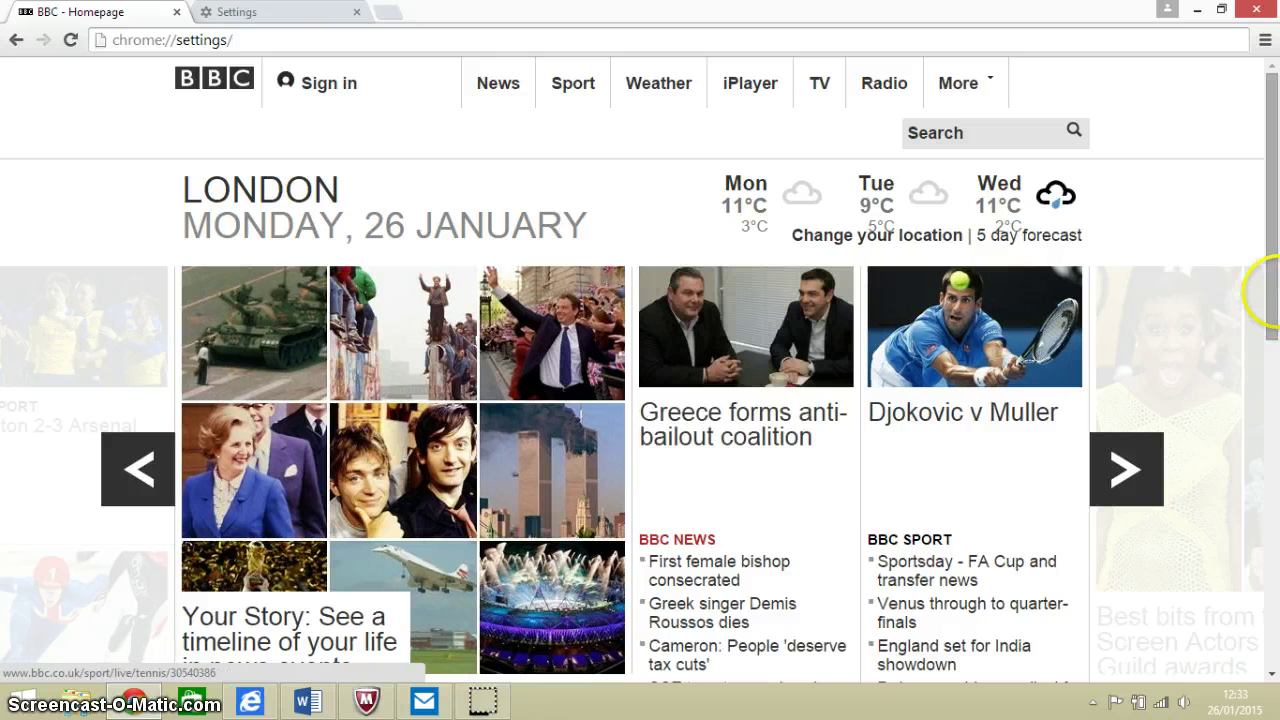
click(1272, 260)
drag(1272, 260, 1266, 314)
click(609, 177)
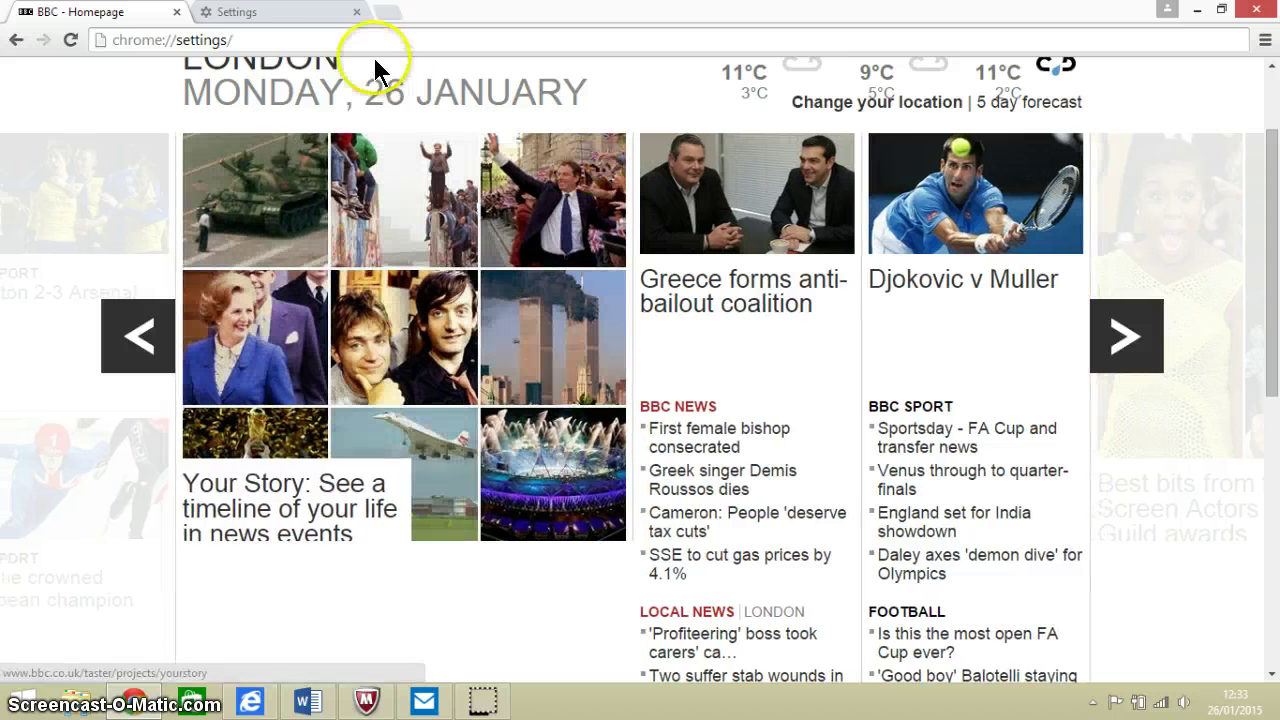
Enter 'gua' in the address bar to load the Guardian website
click(256, 38)
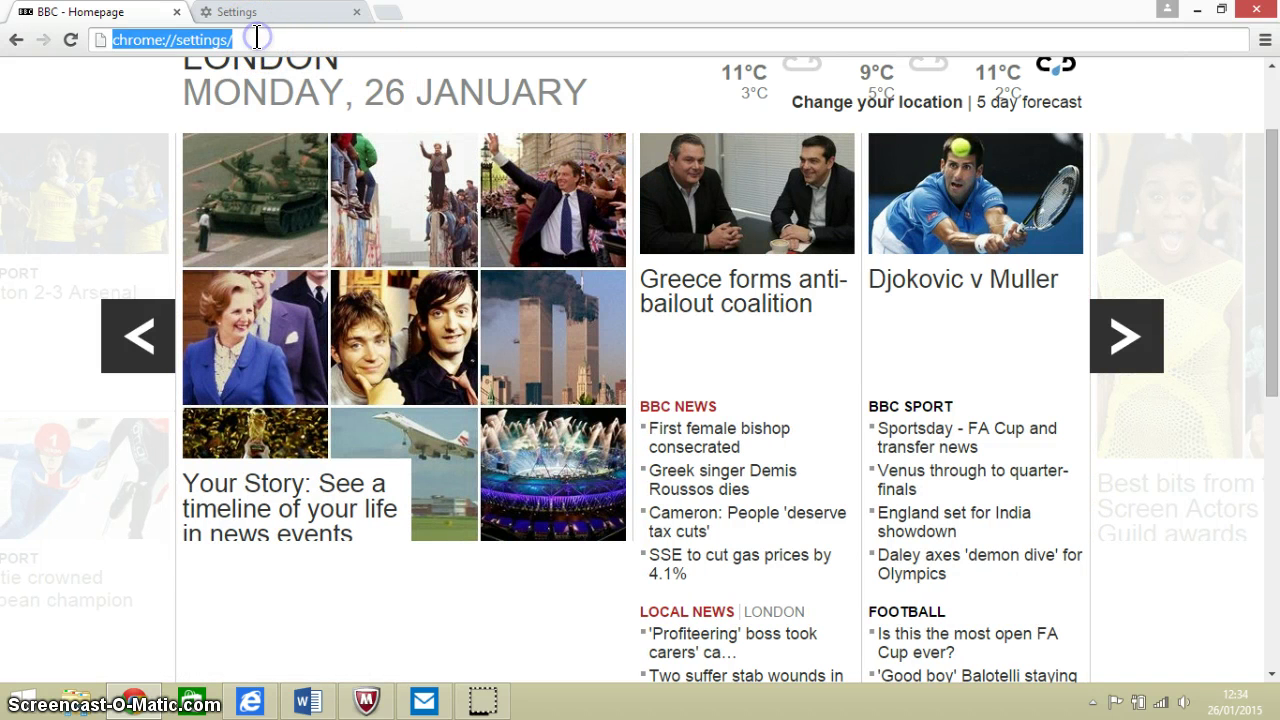
text(guardian.co.uk)
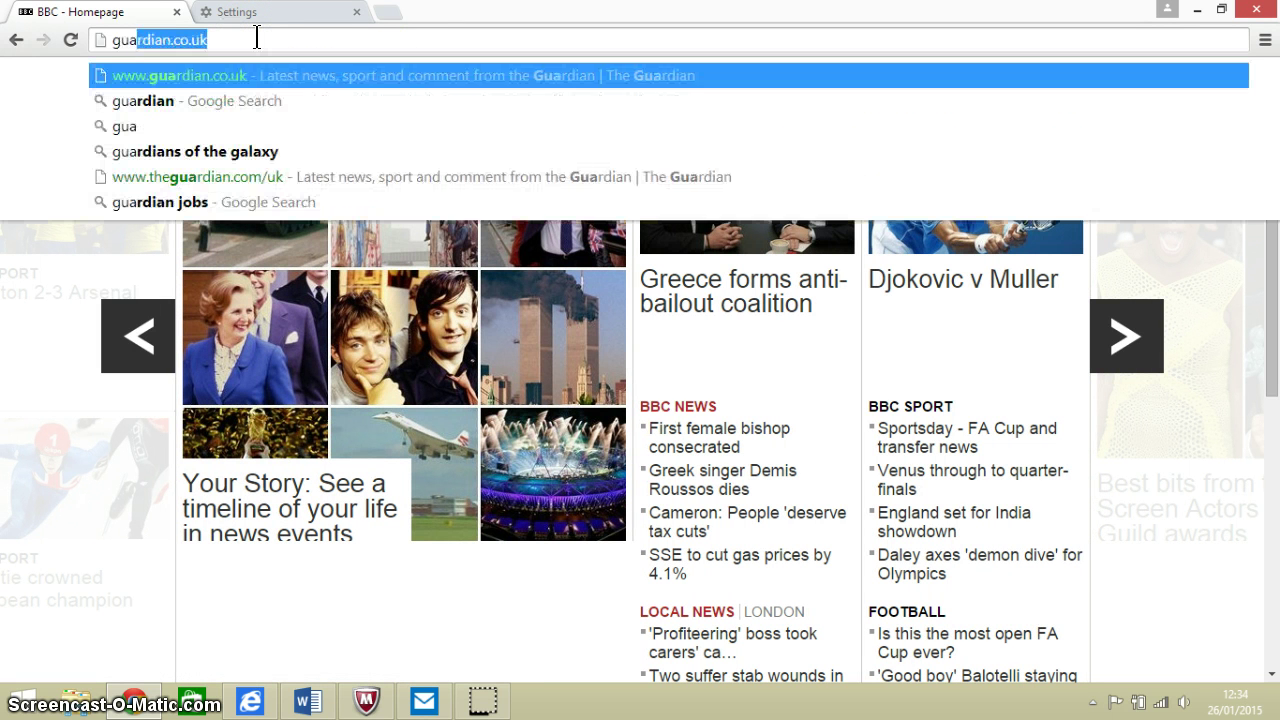
key(Return)
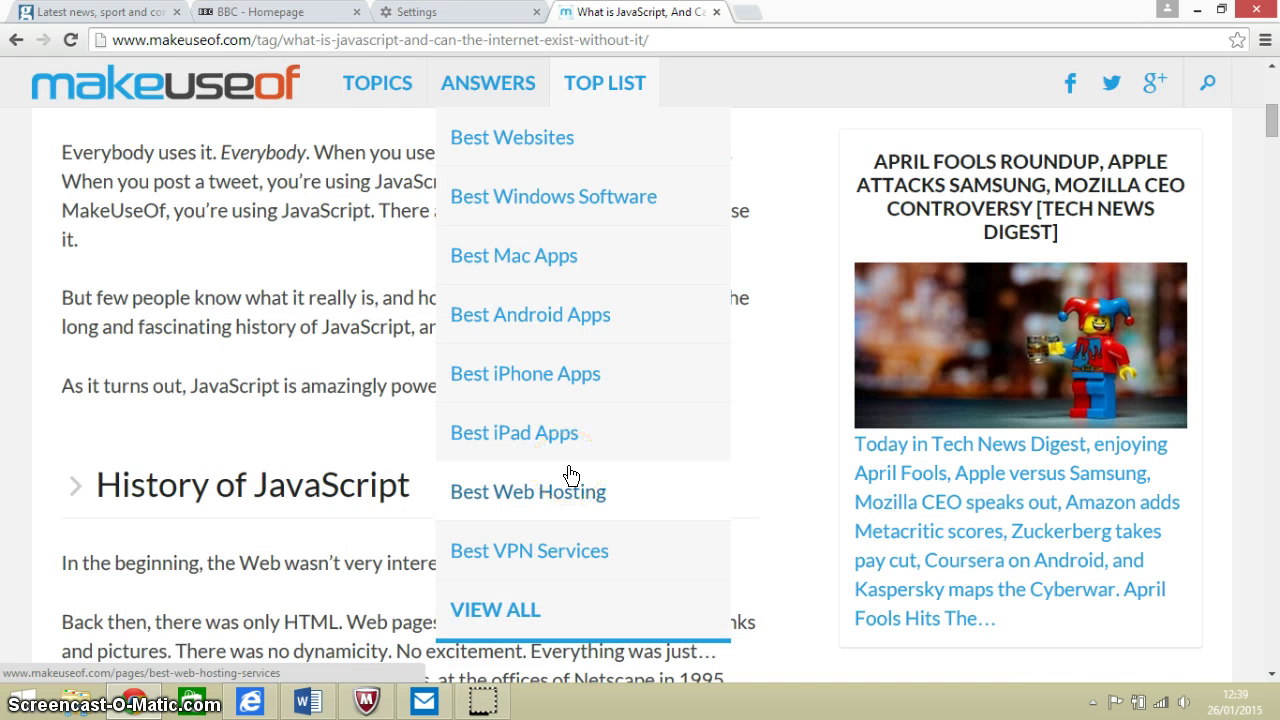
click(125, 16)
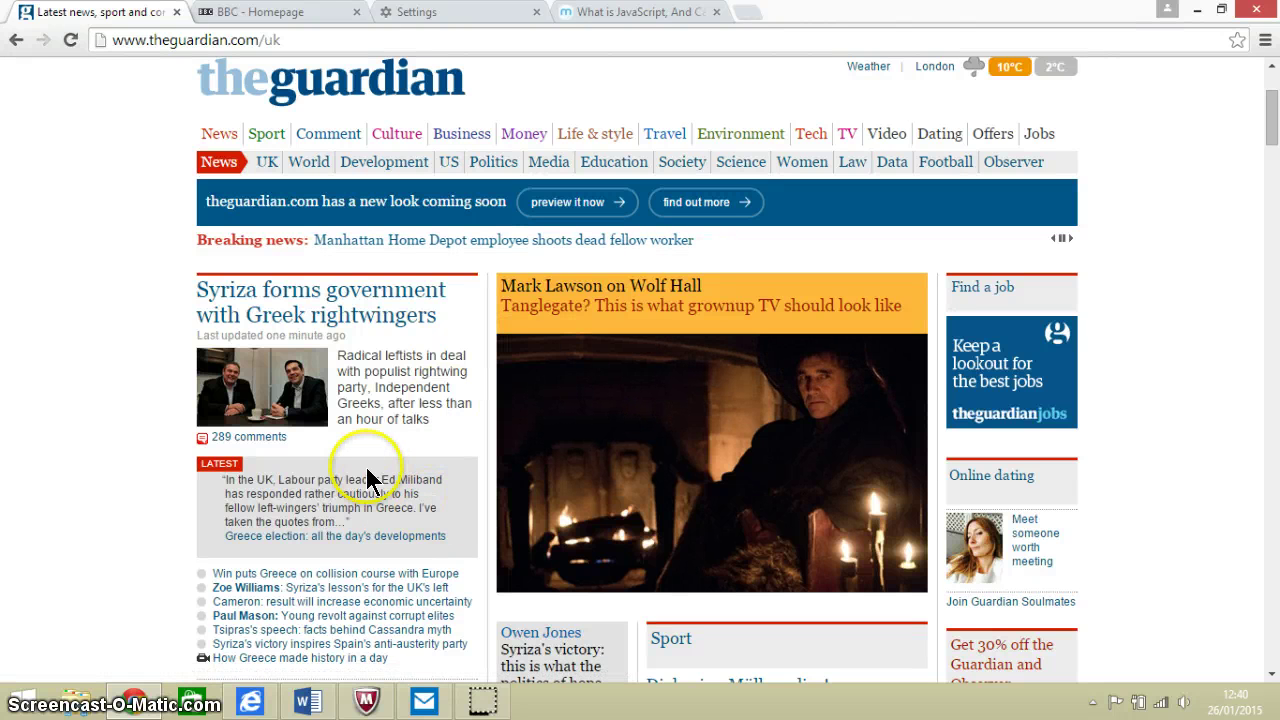
click(615, 14)
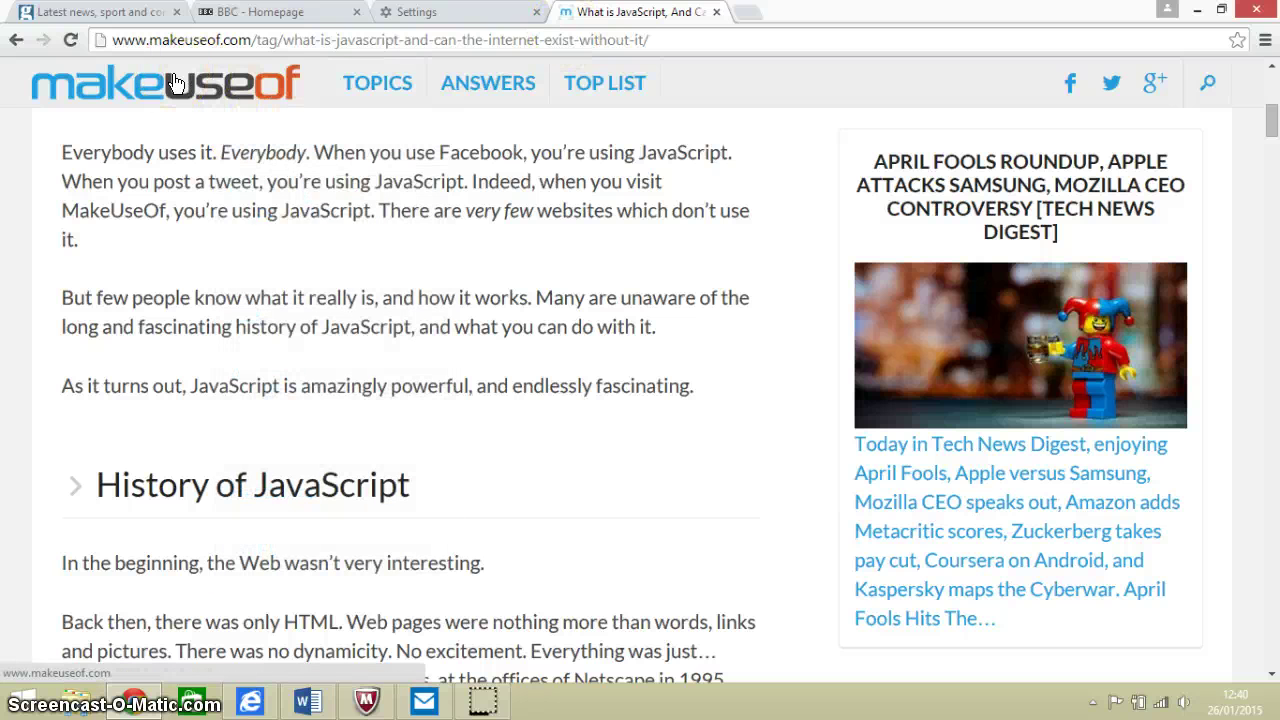
mouse_move(377, 82)
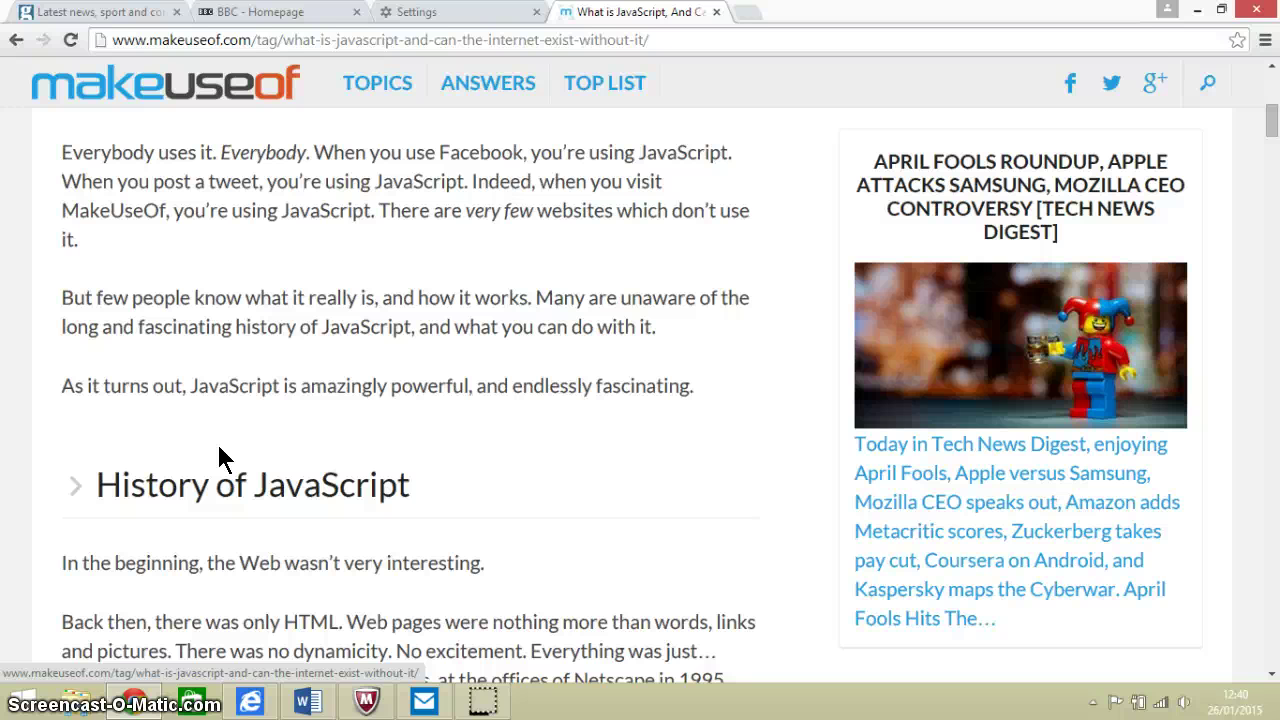
click(435, 450)
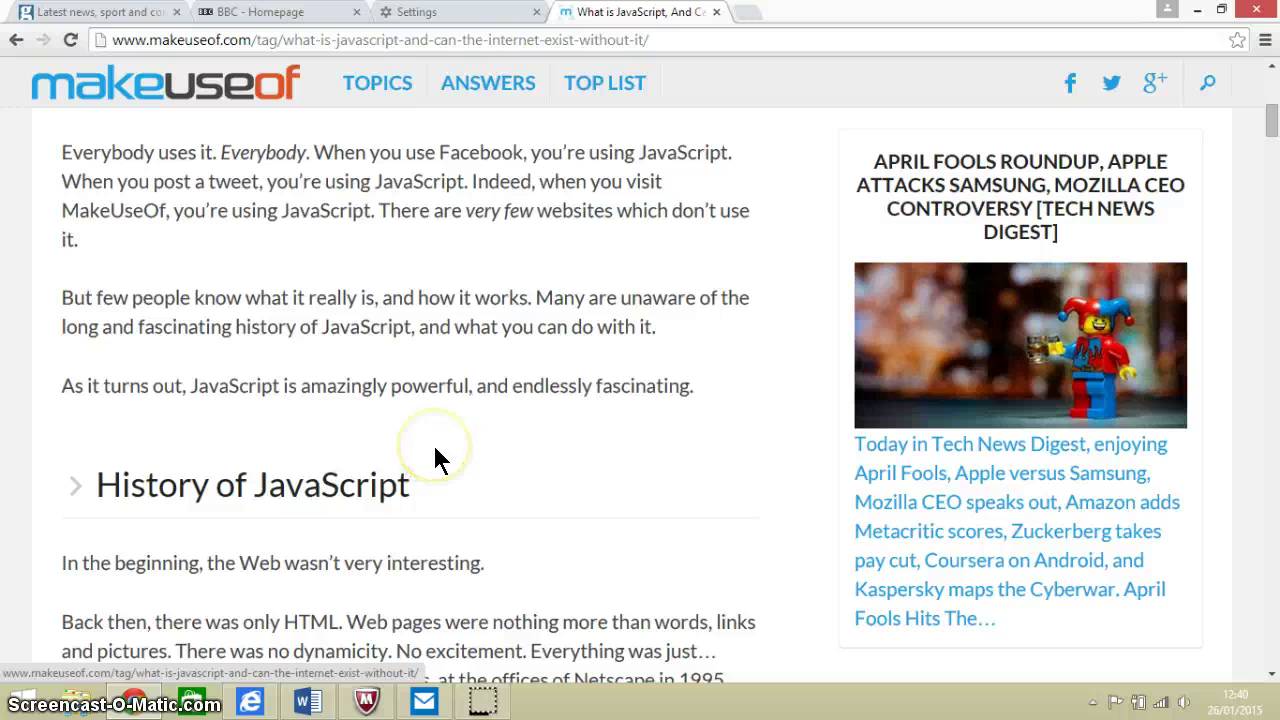